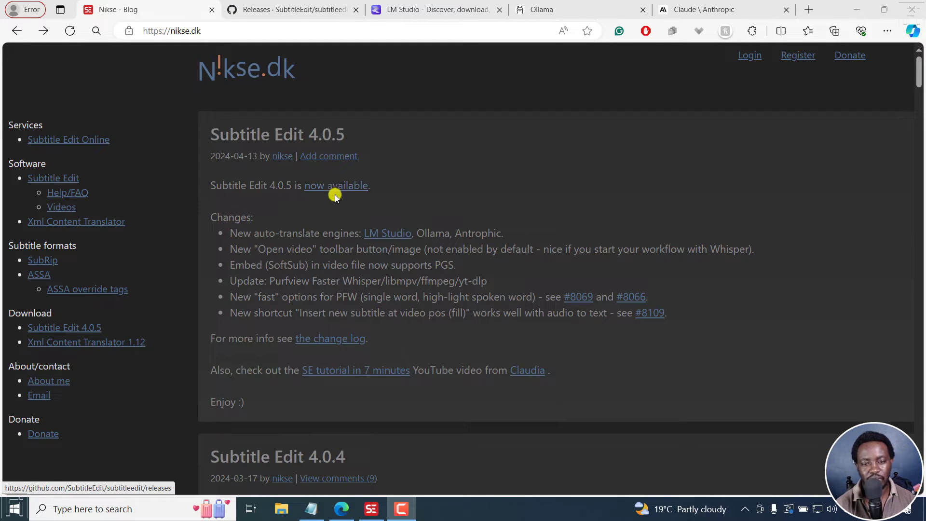
# View the Subtitle Edit 4.0.5 download files on the GitHub releases page and check for updates in Subtitle Edit
pyautogui.click(285, 9)
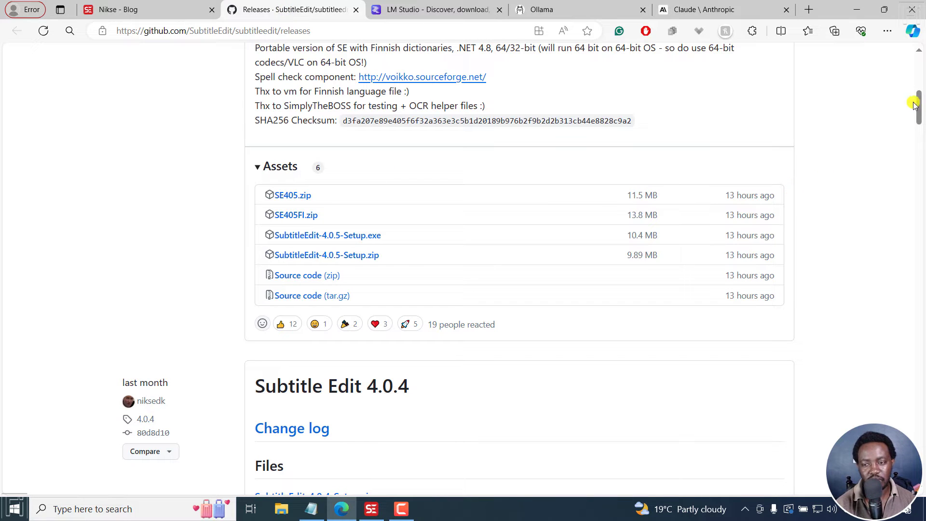
pyautogui.moveTo(920, 107)
pyautogui.mouseDown()
pyautogui.moveTo(920, 68)
pyautogui.moveTo(921, 102)
pyautogui.mouseUp()
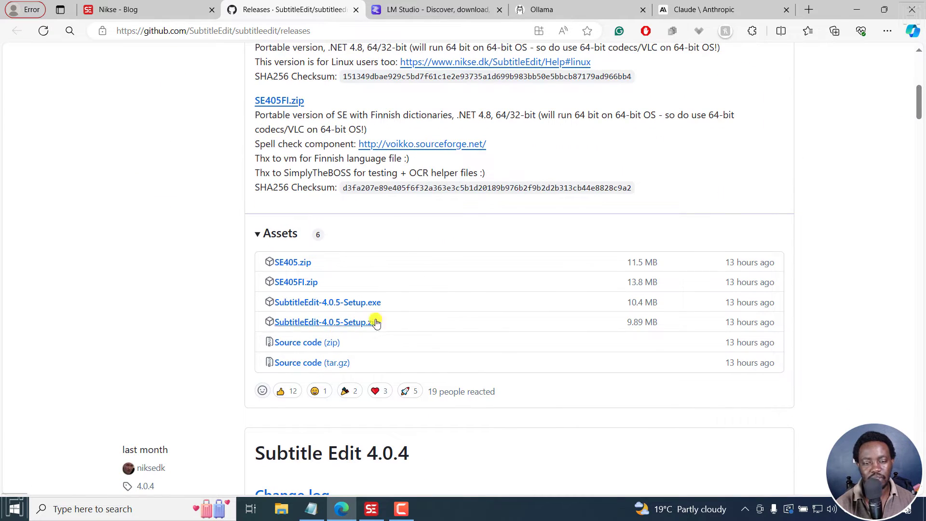
pyautogui.click(371, 509)
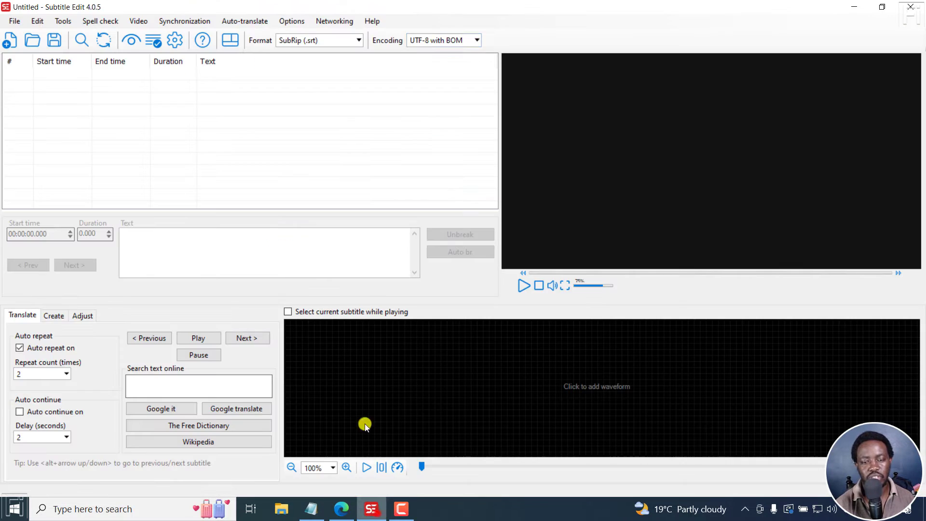
pyautogui.click(372, 20)
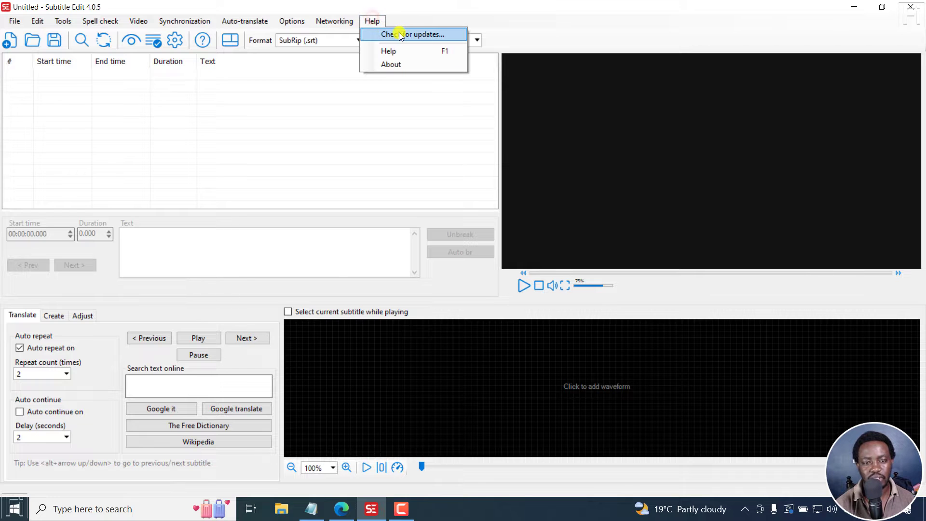
pyautogui.click(399, 35)
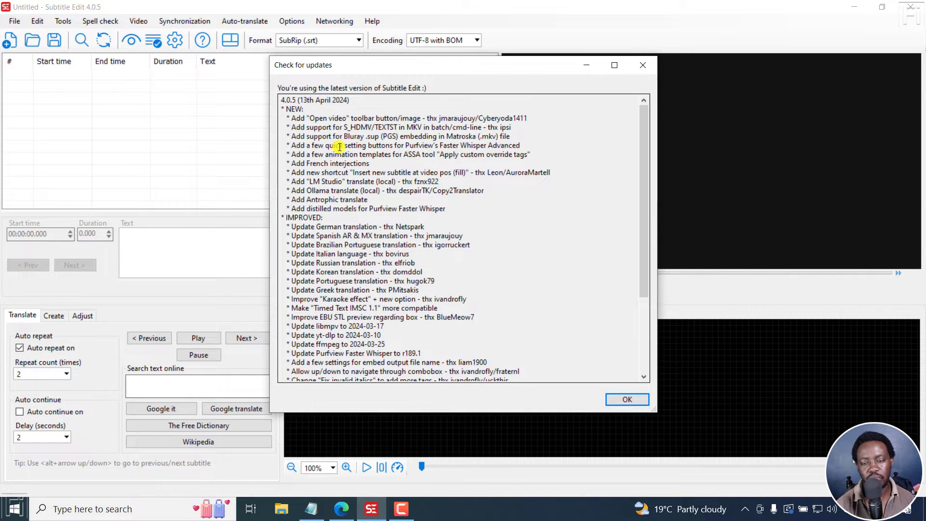
pyautogui.click(647, 64)
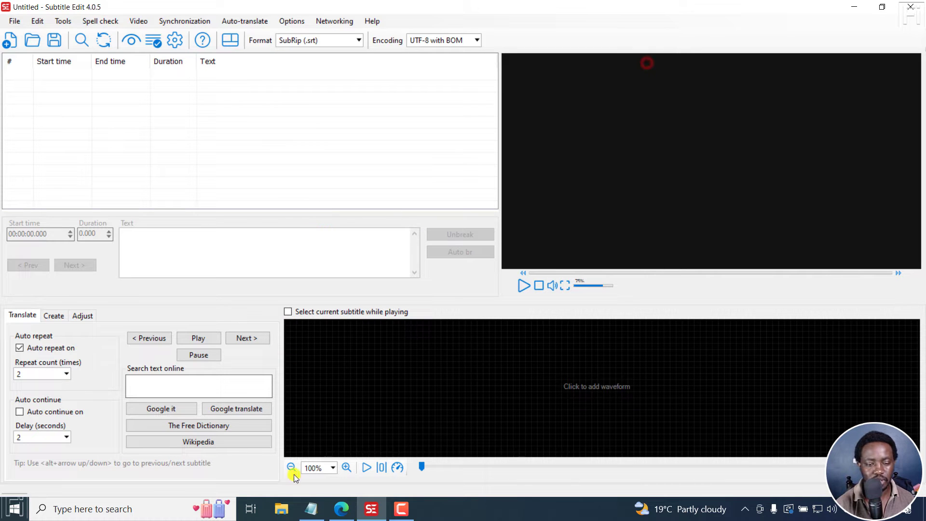
# Switch to the browser and view the Nikse blog release notes and the LM Studio, Ollama and Claude websites
pyautogui.click(333, 510)
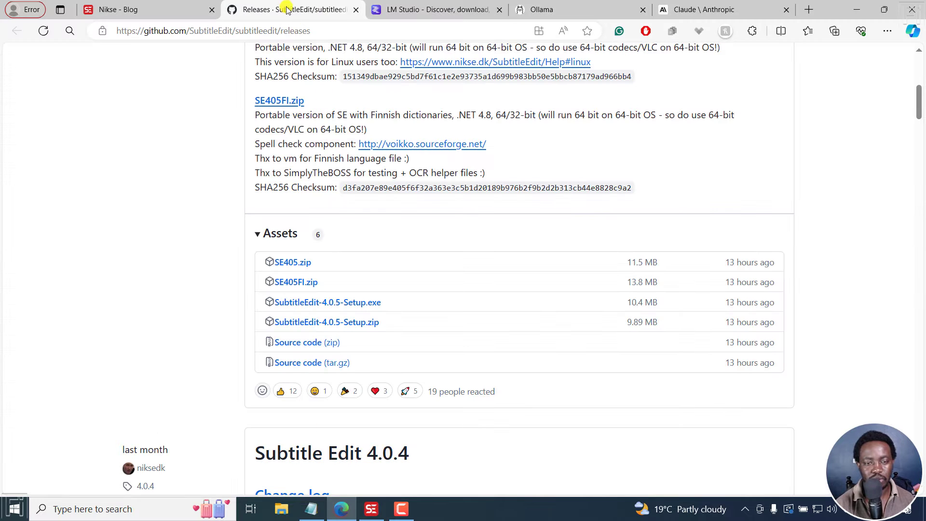
pyautogui.click(121, 11)
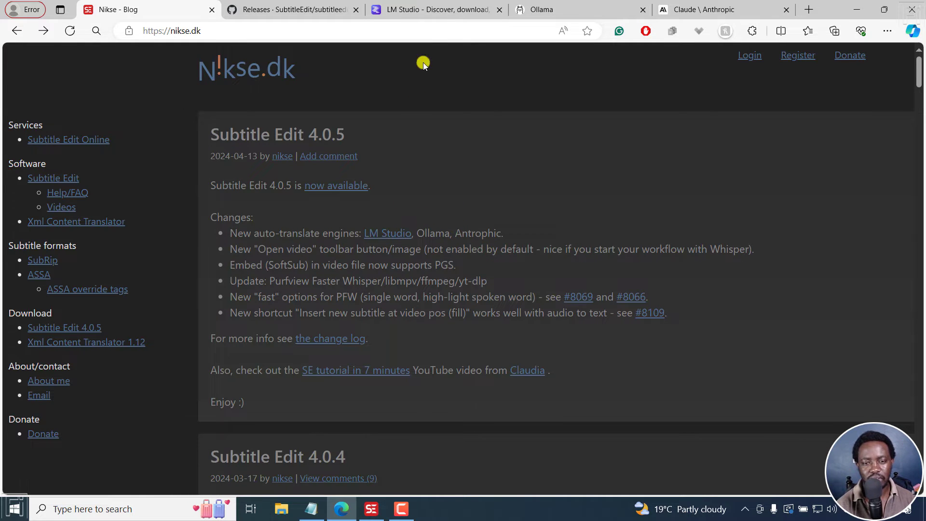
pyautogui.click(417, 10)
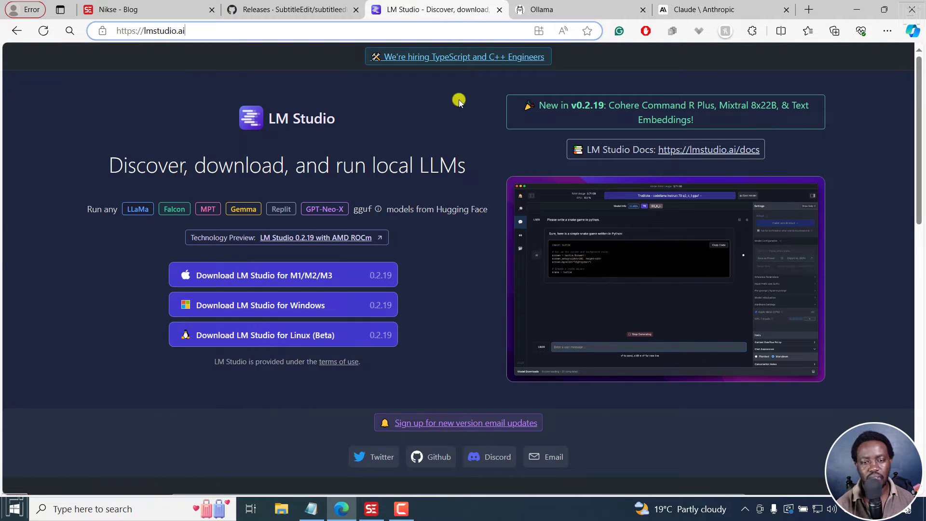
pyautogui.click(550, 9)
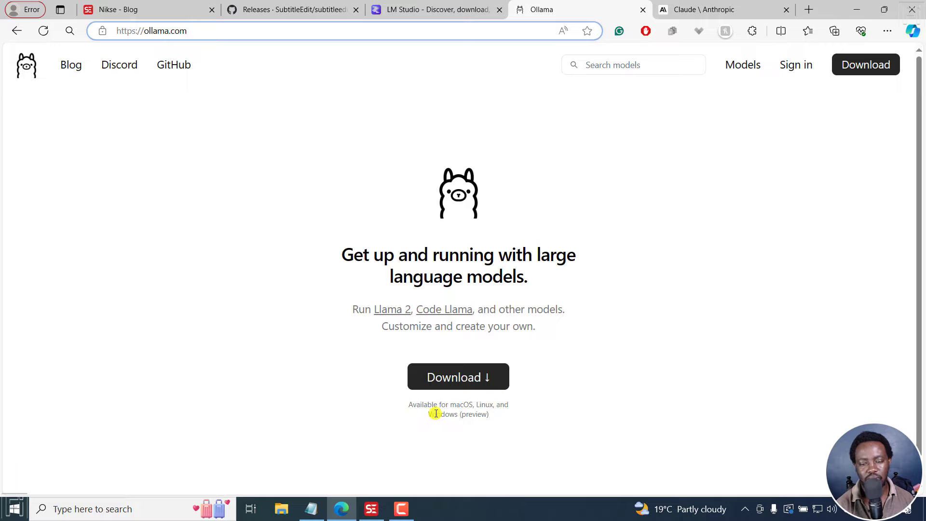
pyautogui.click(460, 416)
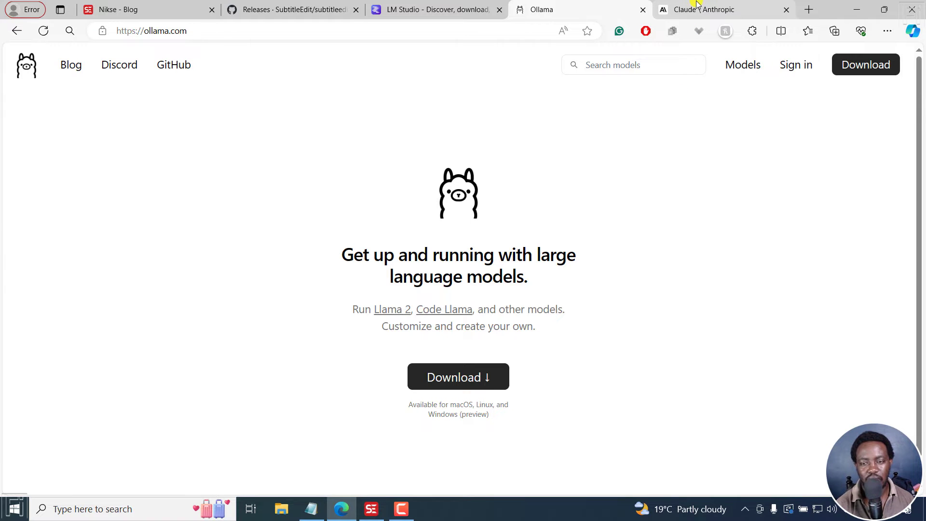
pyautogui.click(718, 8)
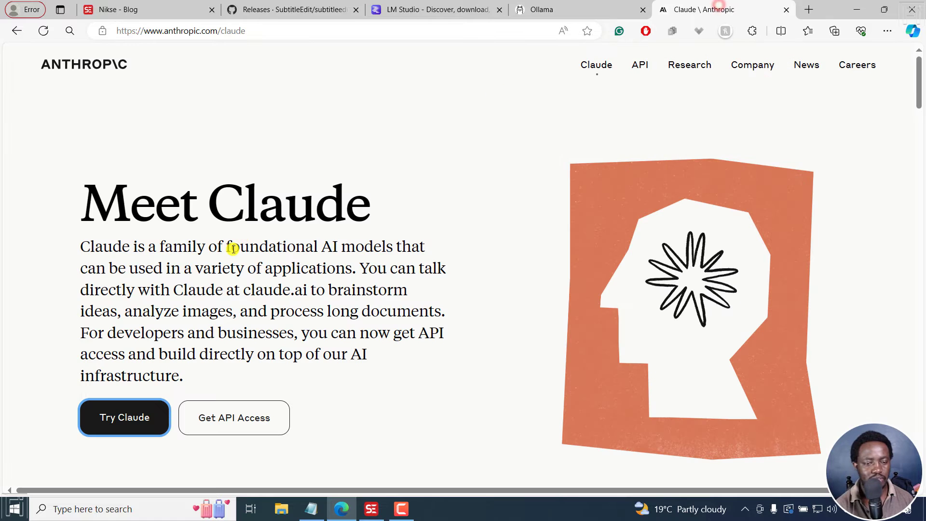
# Return to the Nikse blog and highlight the release note about the new "Open video" toolbar button
pyautogui.click(159, 10)
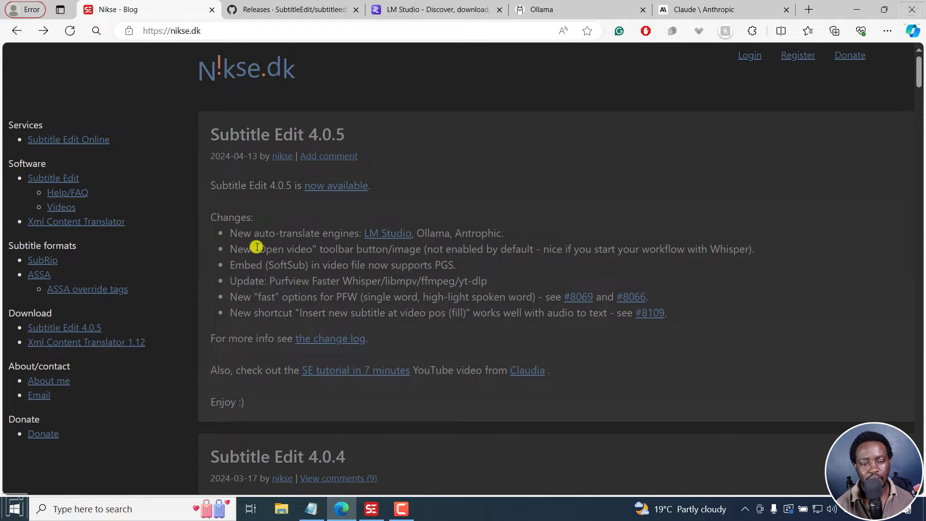
pyautogui.moveTo(240, 249); pyautogui.dragTo(450, 249)
pyautogui.click(495, 253)
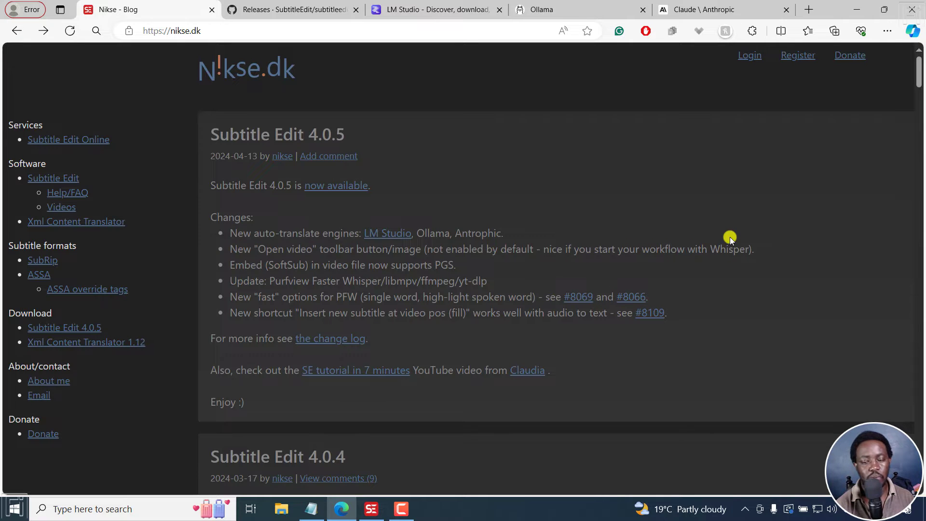
# Switch to Subtitle Edit and make the Open video file button visible in the toolbar settings
pyautogui.click(376, 505)
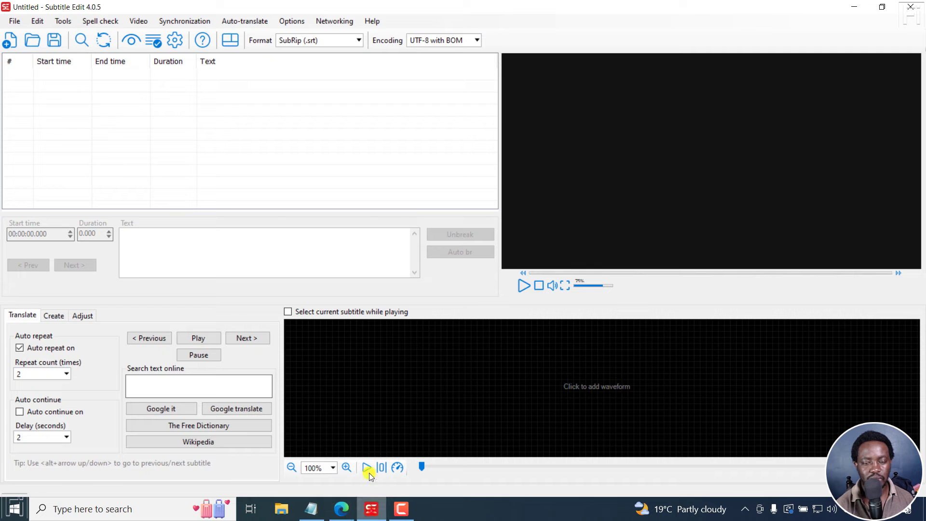
pyautogui.click(292, 22)
pyautogui.click(299, 33)
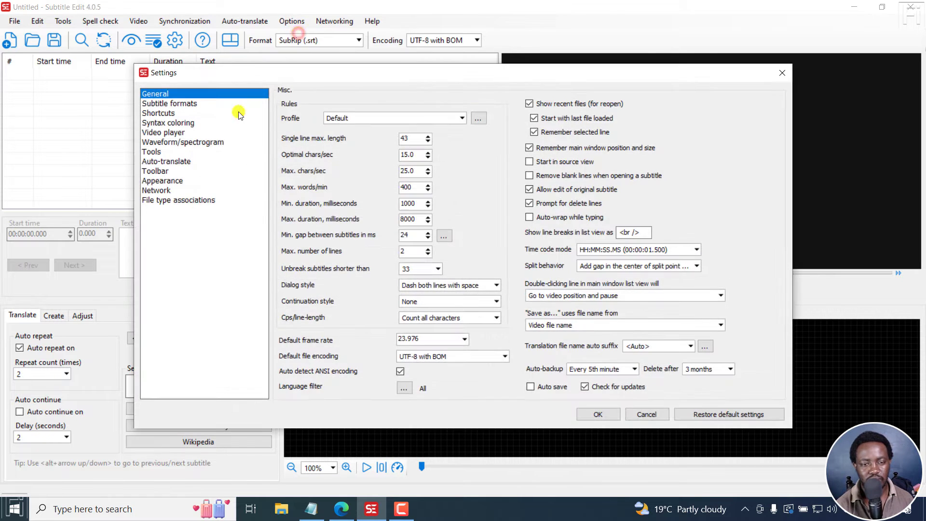
pyautogui.click(155, 172)
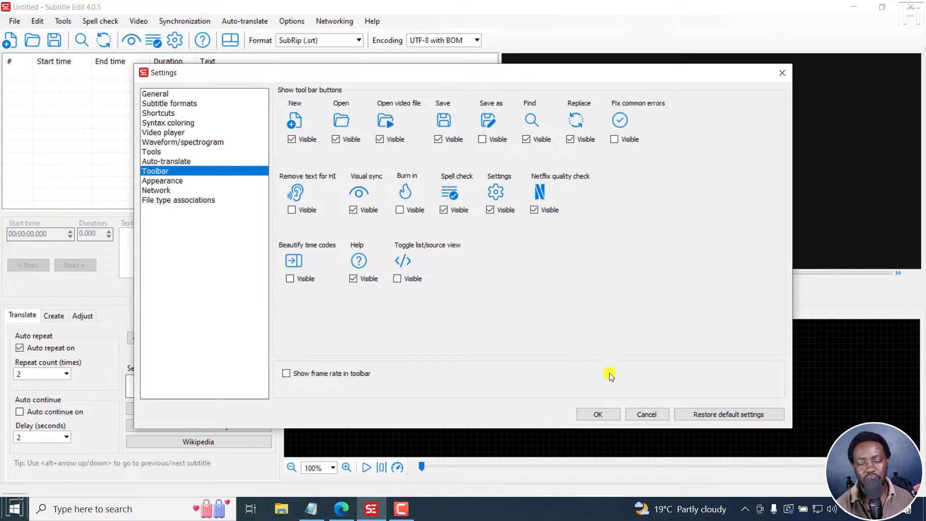
pyautogui.click(598, 415)
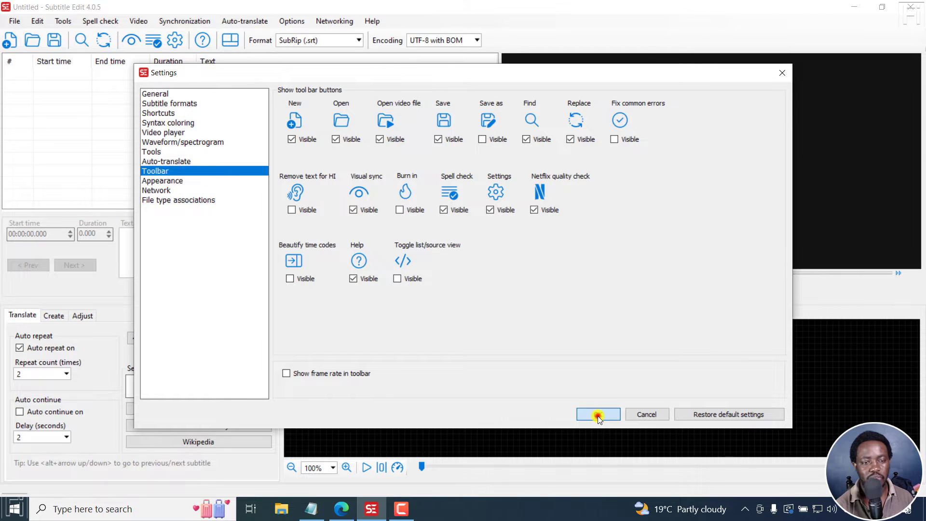
# Open the video file "PXL_20230309_131039070 - Vertical.mp4" from the Timecodes folder with the new toolbar shortcut
pyautogui.click(137, 21)
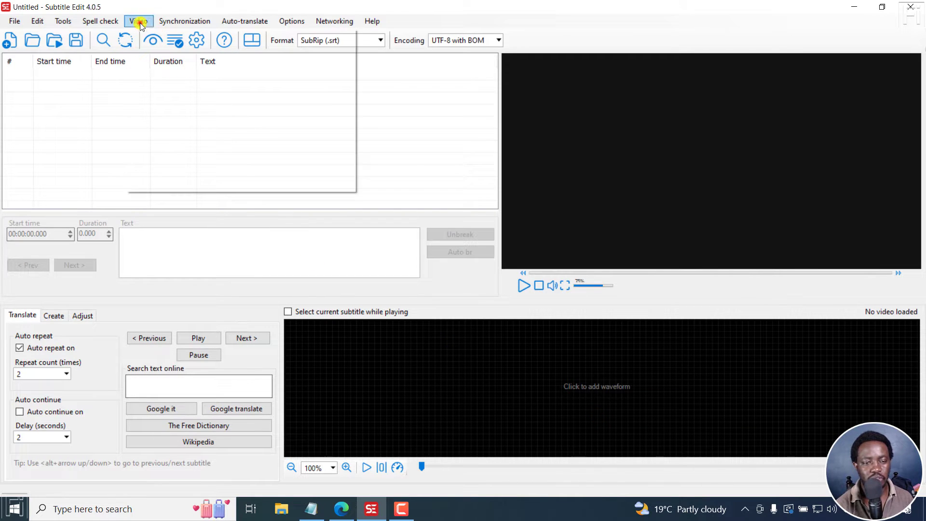
pyautogui.click(551, 20)
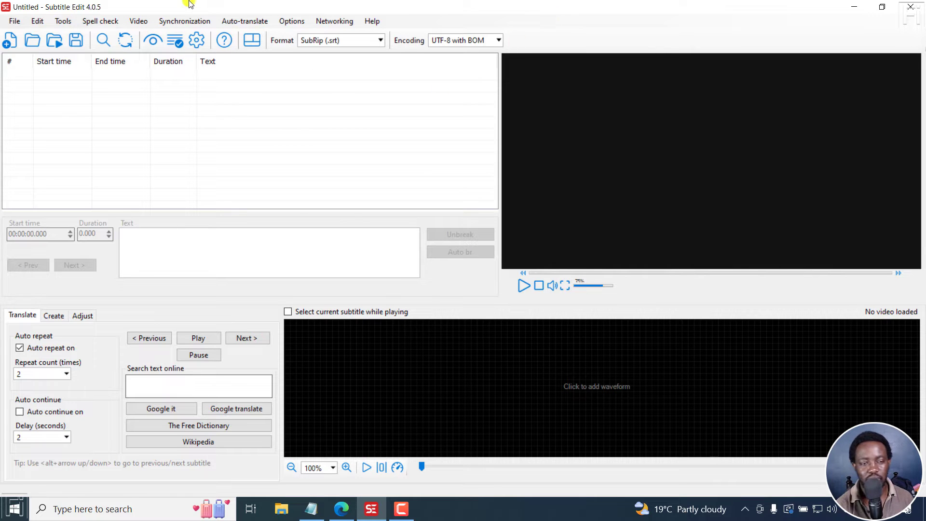
pyautogui.click(55, 41)
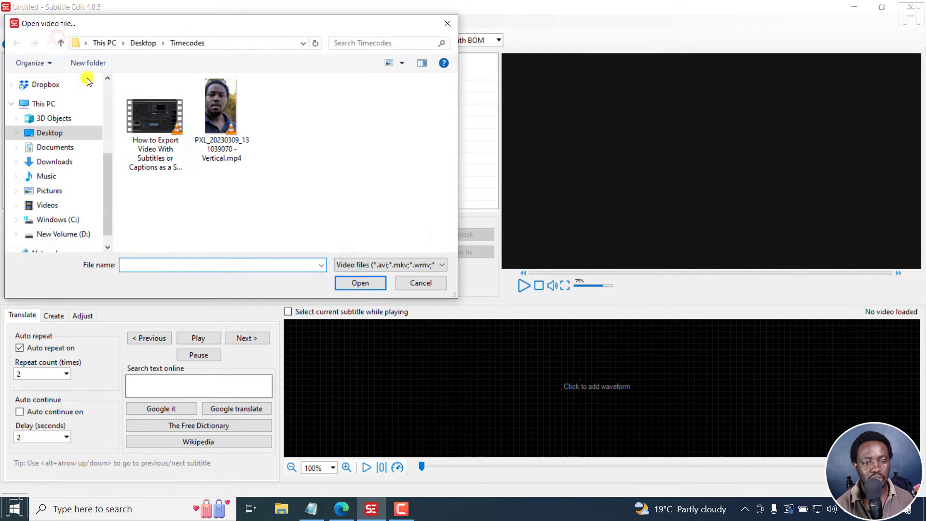
pyautogui.click(212, 120)
pyautogui.click(355, 289)
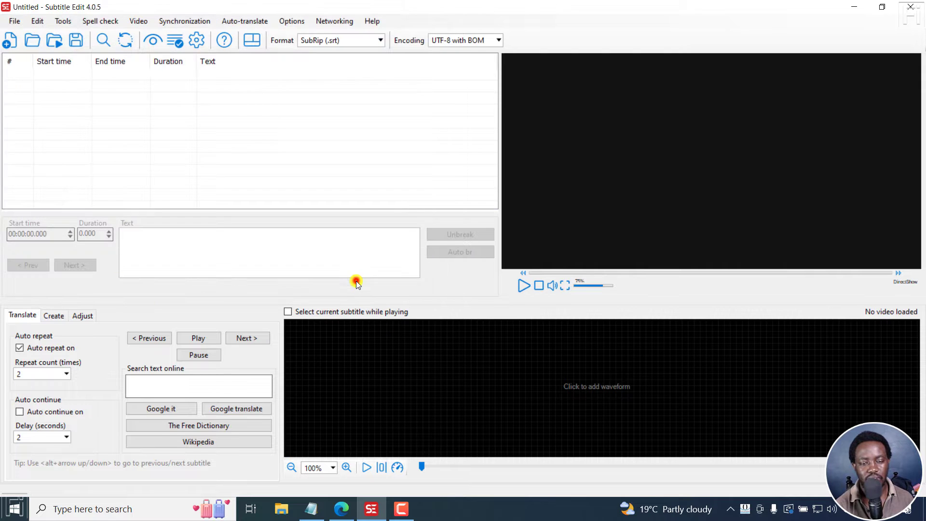
# Generate the audio waveform for the loaded video, keeping the current video open
pyautogui.click(141, 24)
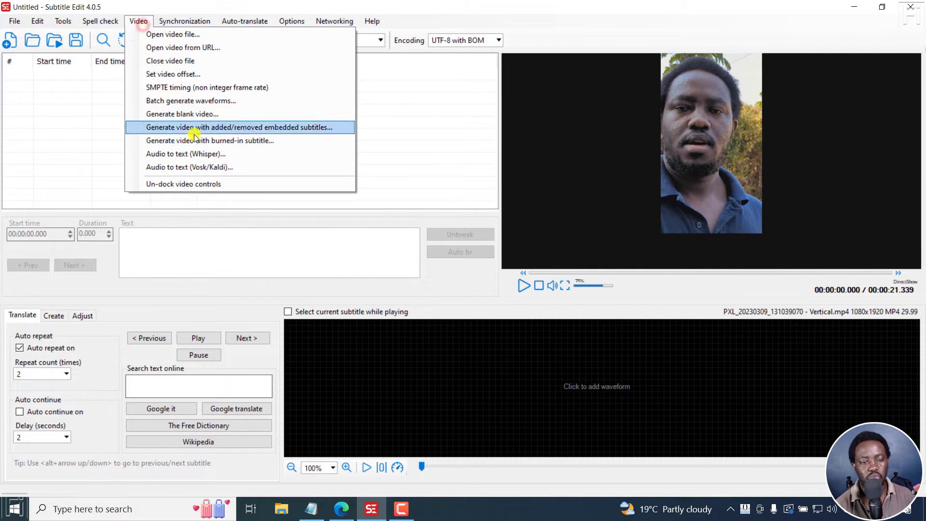
pyautogui.click(90, 134)
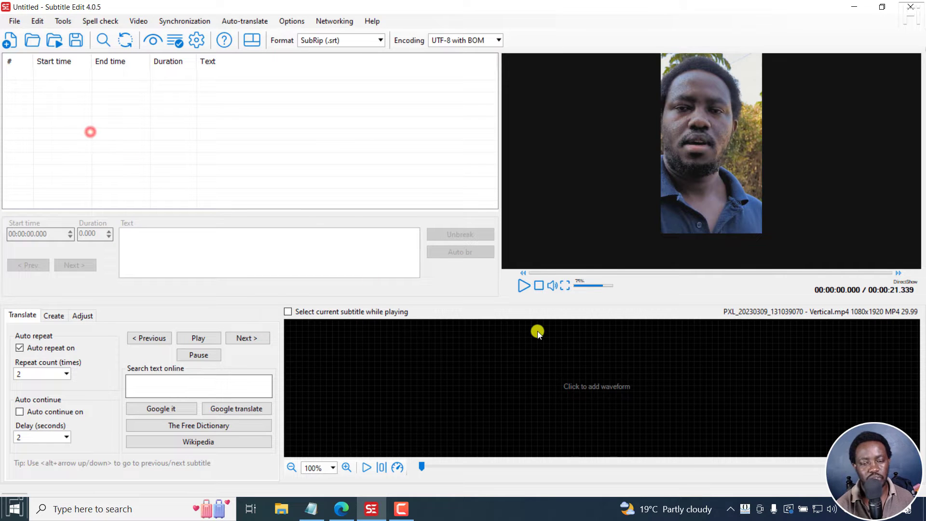
pyautogui.click(623, 394)
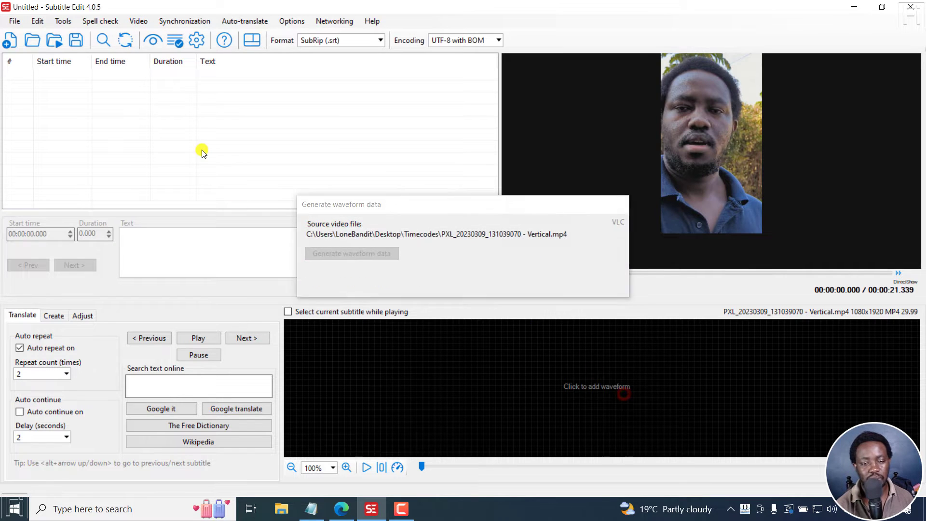
pyautogui.click(61, 47)
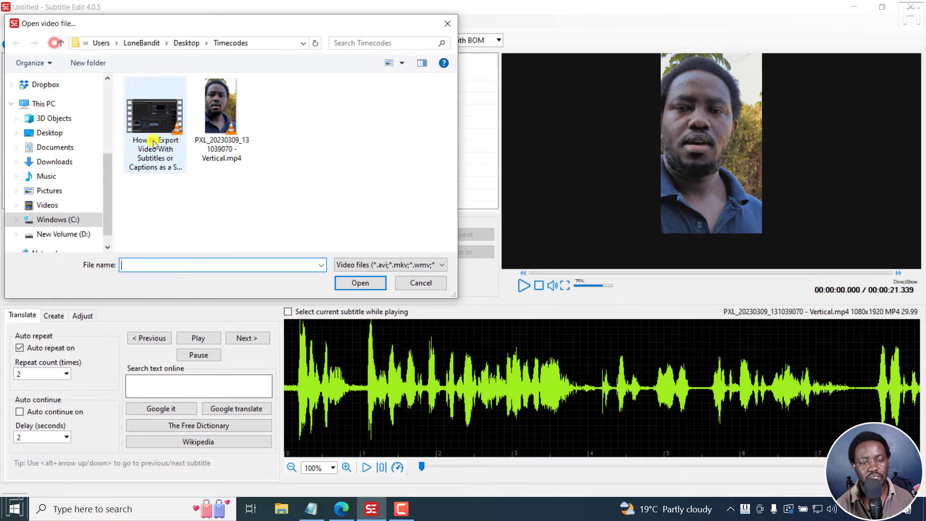
pyautogui.click(447, 24)
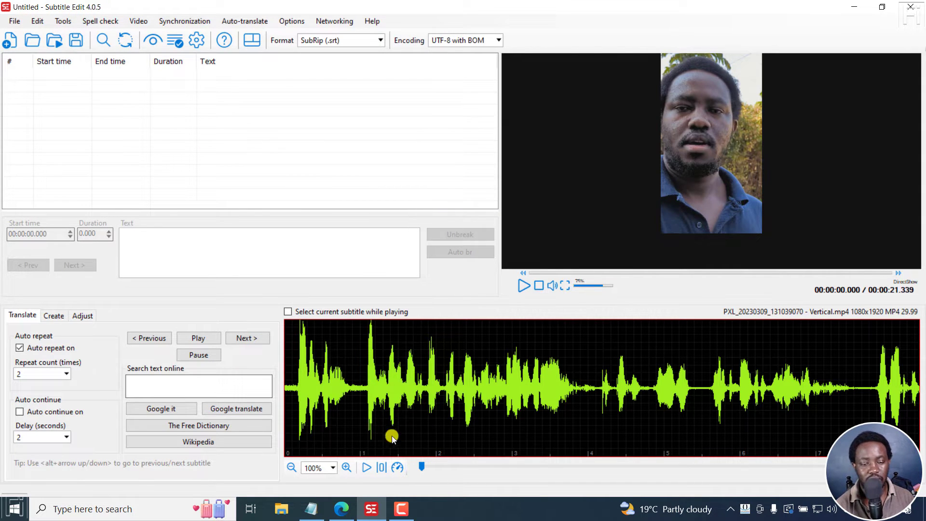
# Switch to the browser and highlight "libmpv" in the Subtitle Edit 4.0.5 release notes
pyautogui.click(341, 509)
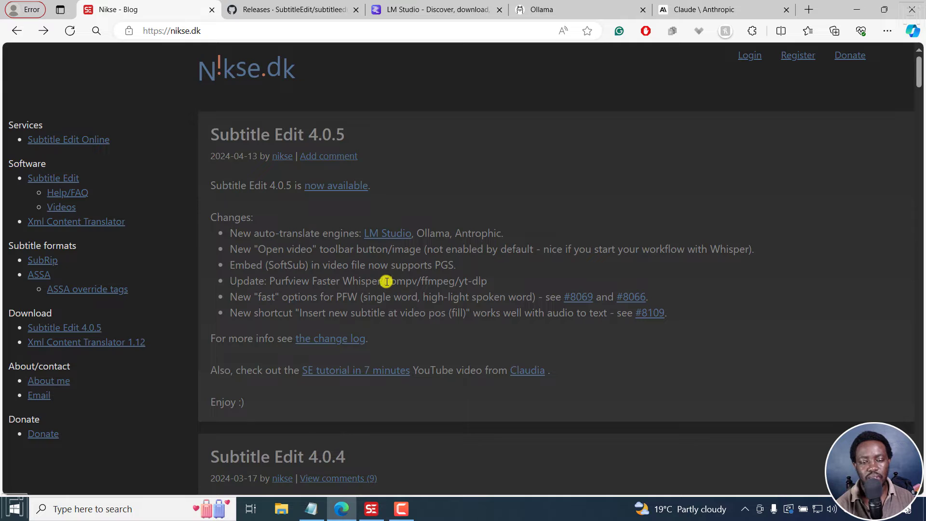
pyautogui.moveTo(381, 281); pyautogui.dragTo(415, 281)
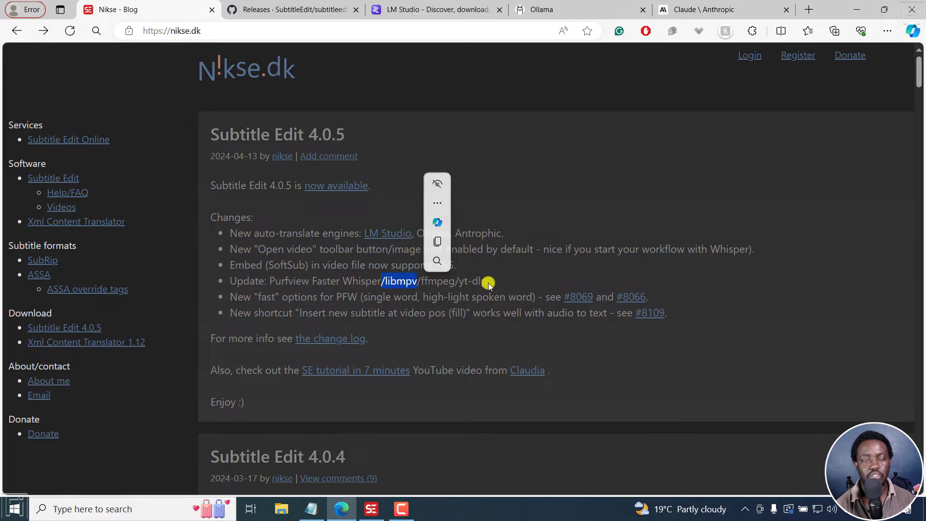
# Switch to Subtitle Edit, download the mpv library in the video player settings and apply mpv as the video engine
pyautogui.click(384, 514)
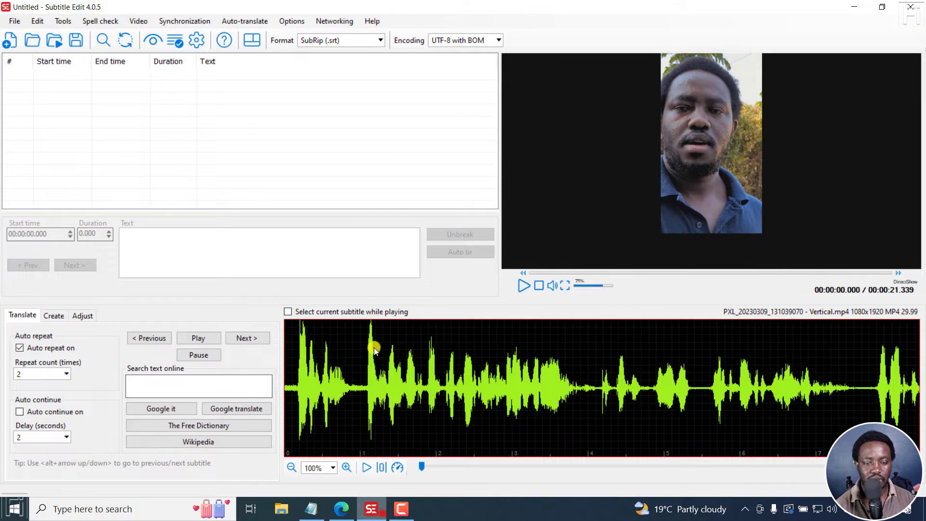
pyautogui.click(297, 24)
pyautogui.click(300, 33)
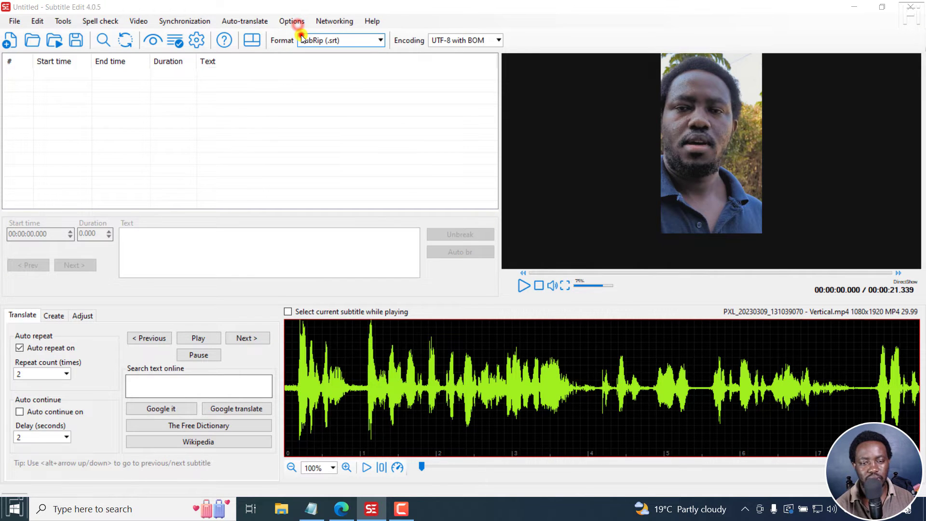
pyautogui.click(161, 132)
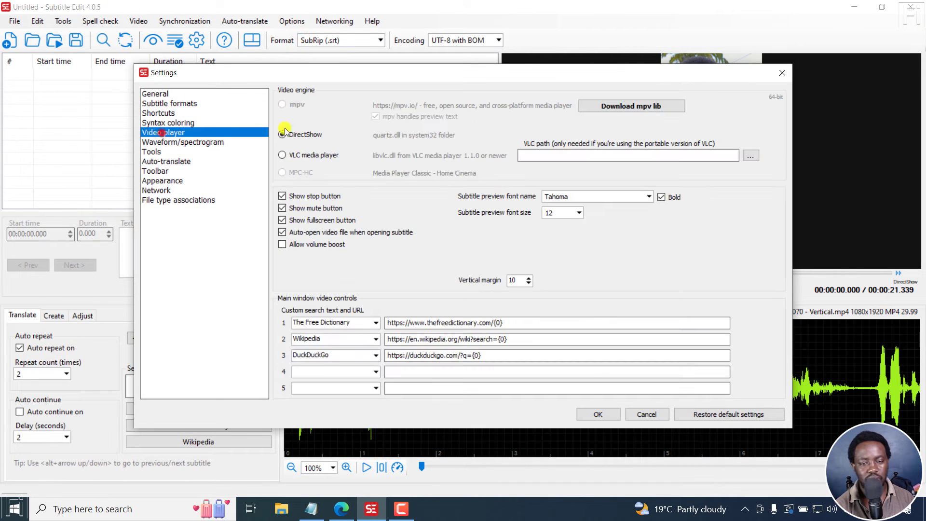
pyautogui.click(610, 109)
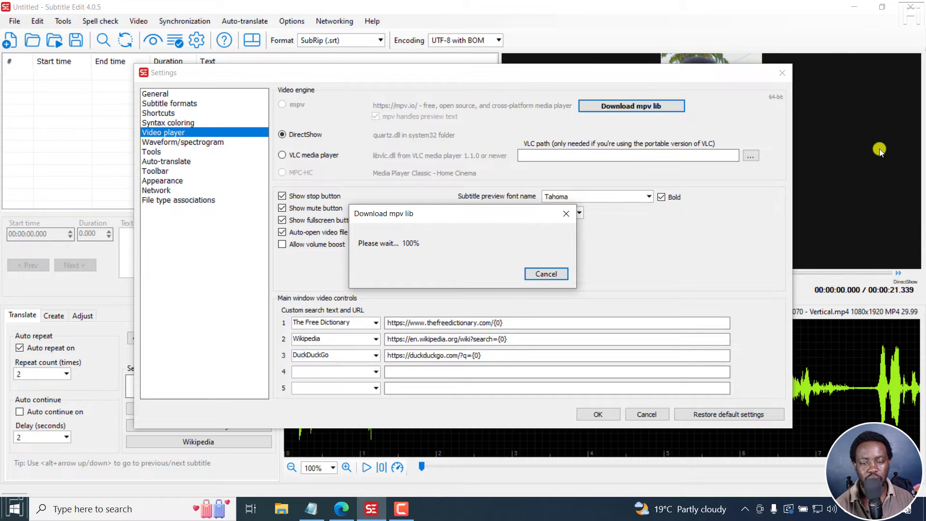
pyautogui.click(560, 268)
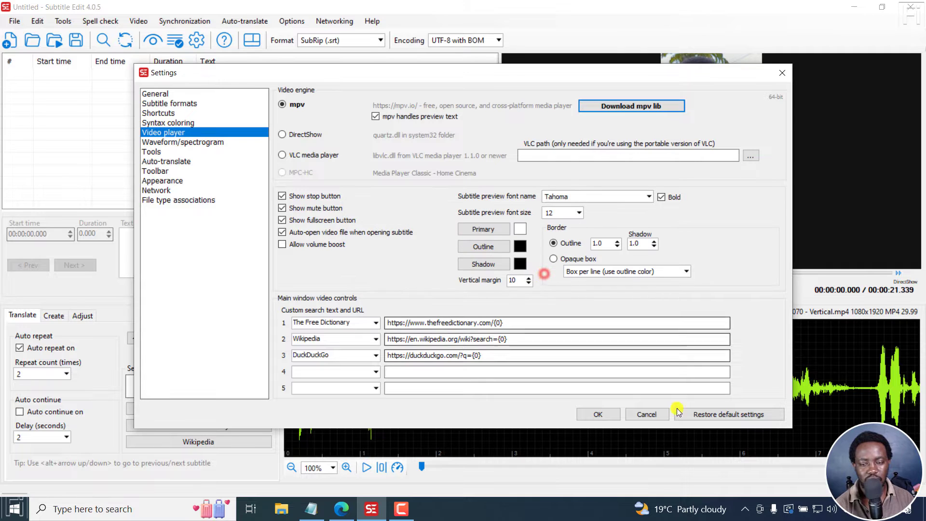
pyautogui.click(598, 414)
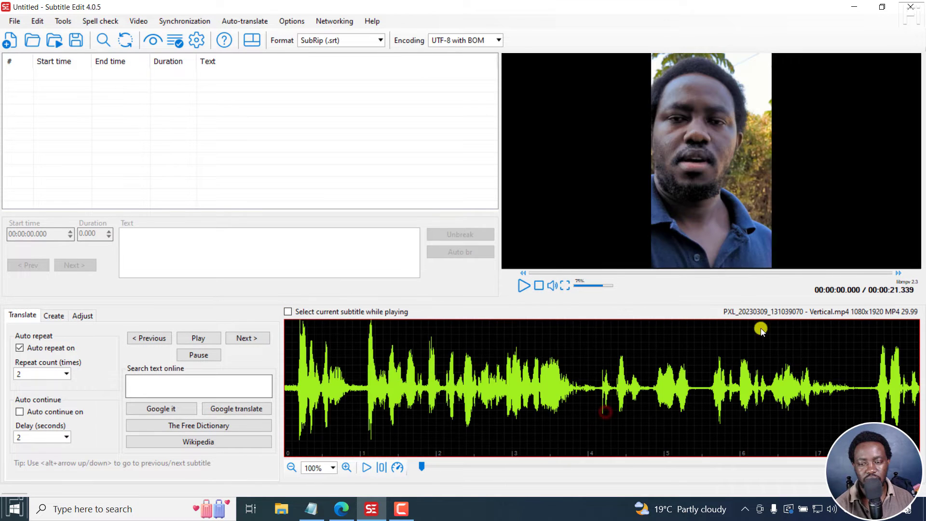
# Start Whisper audio-to-text for the loaded video and download the Purfview's Faster-Whisper engine
pyautogui.click(139, 20)
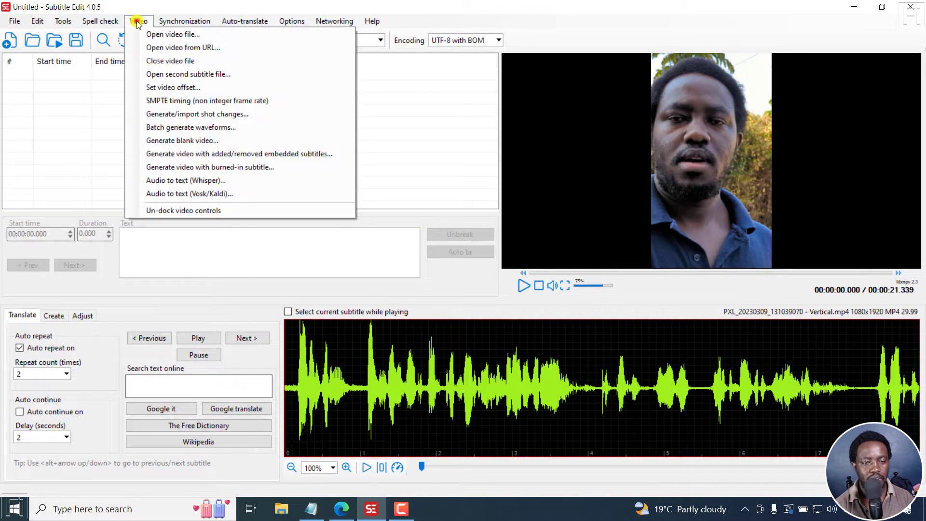
pyautogui.click(183, 180)
pyautogui.click(410, 285)
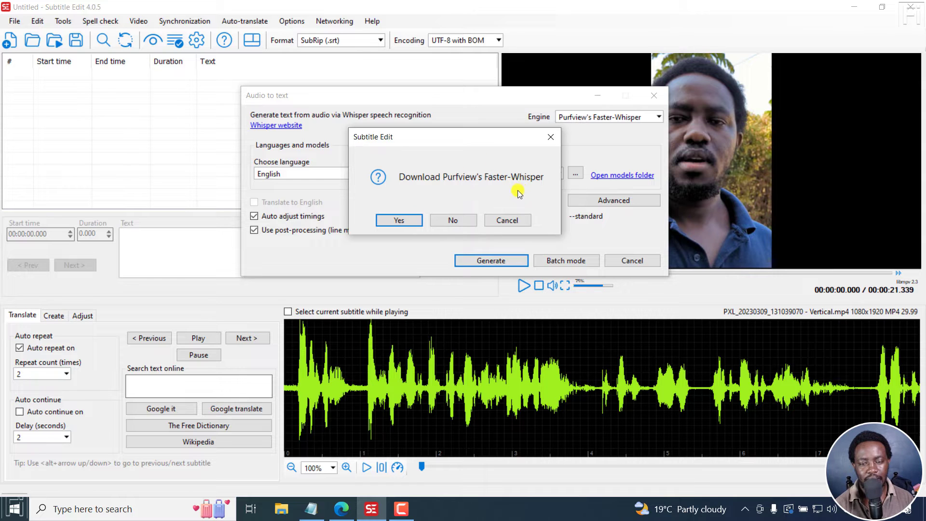
pyautogui.click(399, 219)
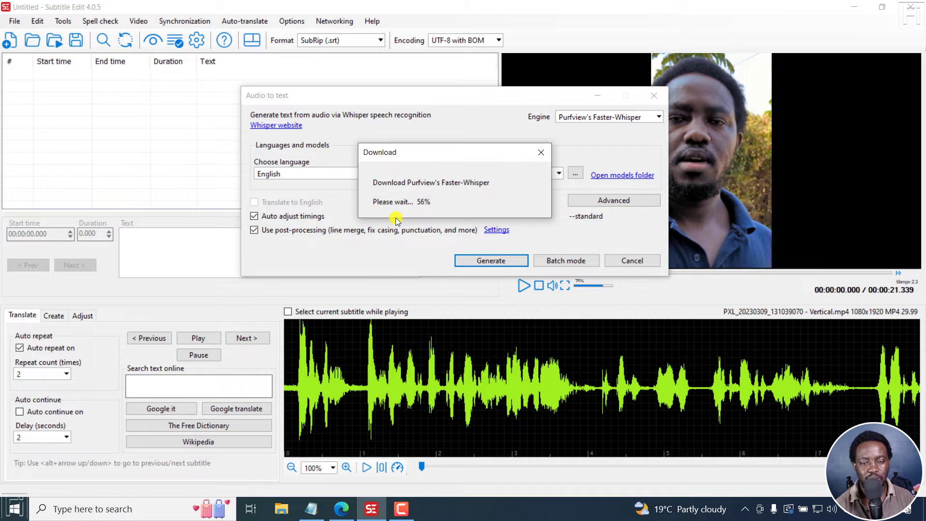
# Switch to the browser and highlight the "high-light spoken word" option in the Subtitle Edit 4.0.5 release notes
pyautogui.click(340, 510)
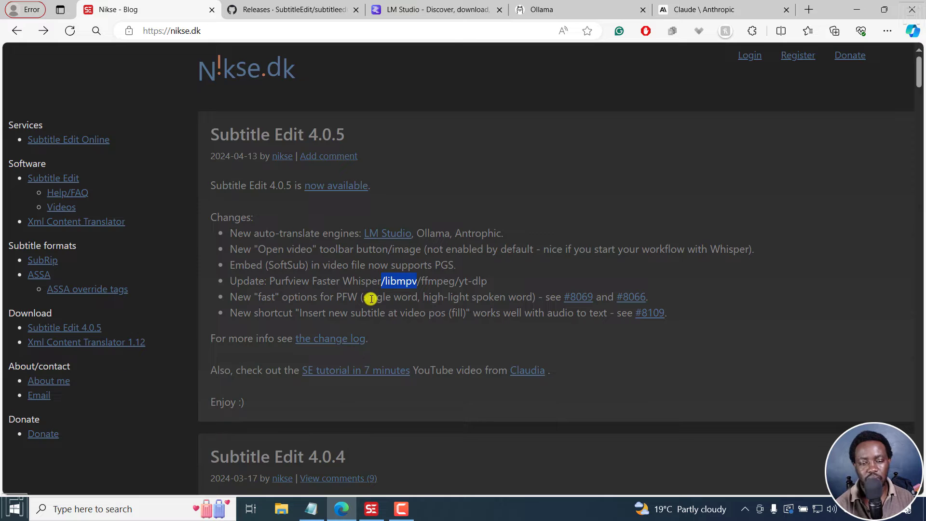
pyautogui.moveTo(370, 298); pyautogui.dragTo(530, 302)
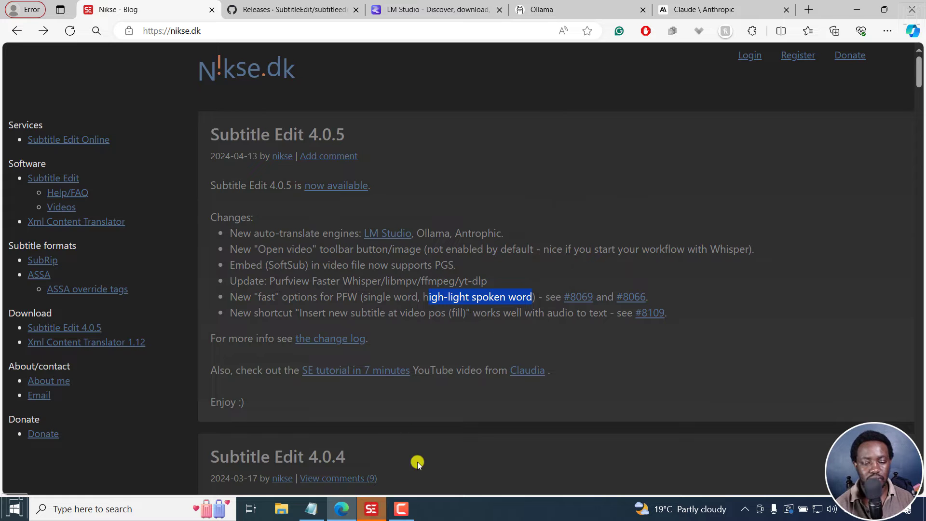
# Switch to Subtitle Edit, download the cuBLAS and cuDNN libs and move the download progress window aside
pyautogui.click(371, 508)
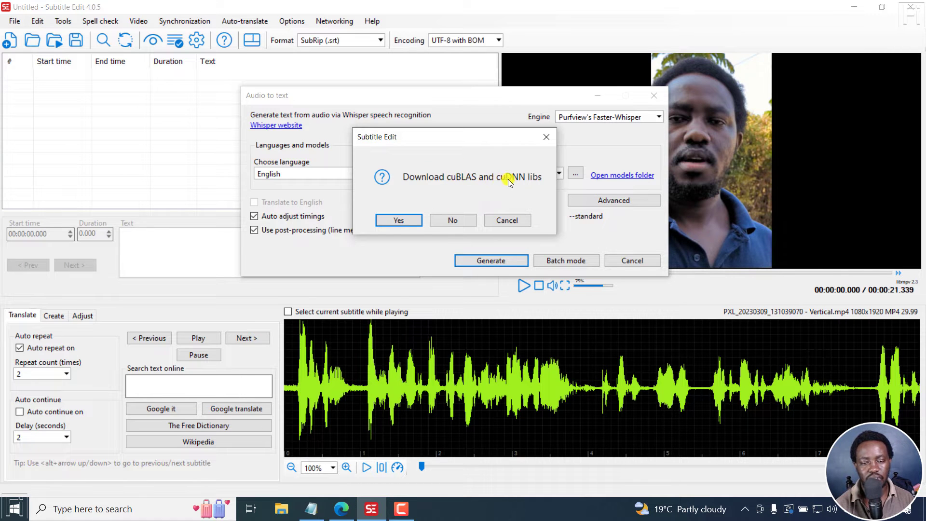
pyautogui.click(391, 220)
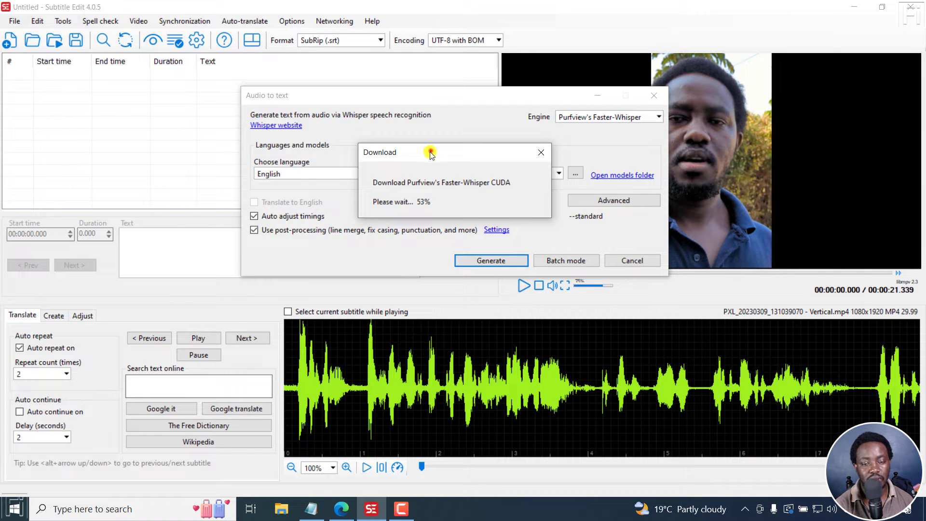
pyautogui.moveTo(428, 150); pyautogui.dragTo(313, 165)
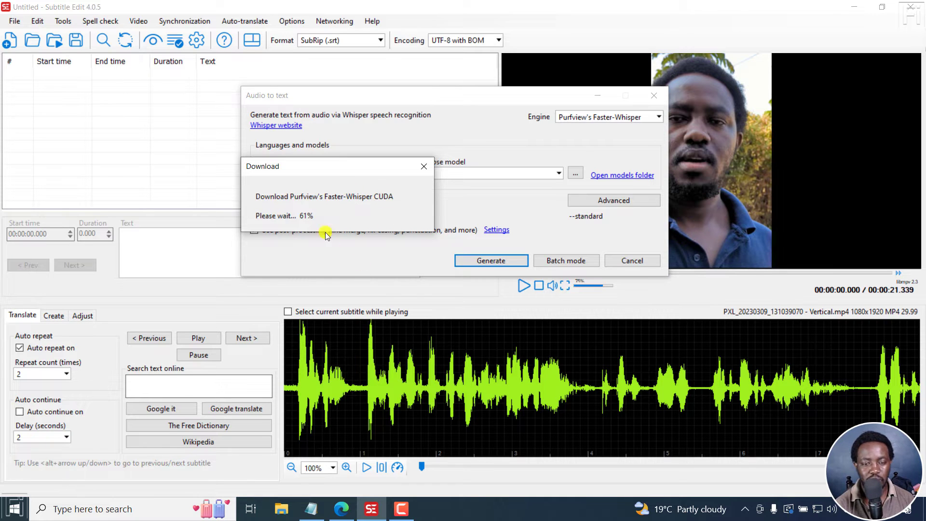
# Switch to the browser, highlight the note on the new "Insert new subtitle at video pos (fill)" shortcut and open issue #8109
pyautogui.click(350, 517)
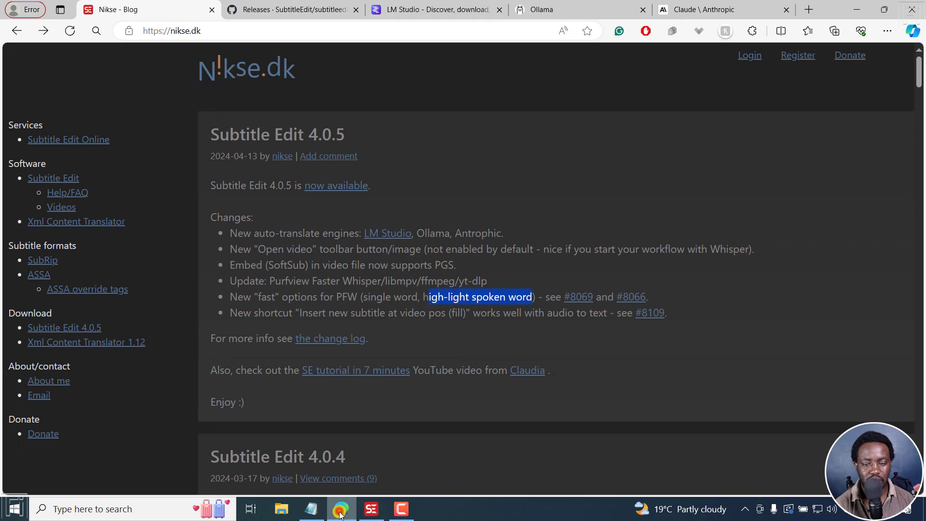
pyautogui.click(303, 317)
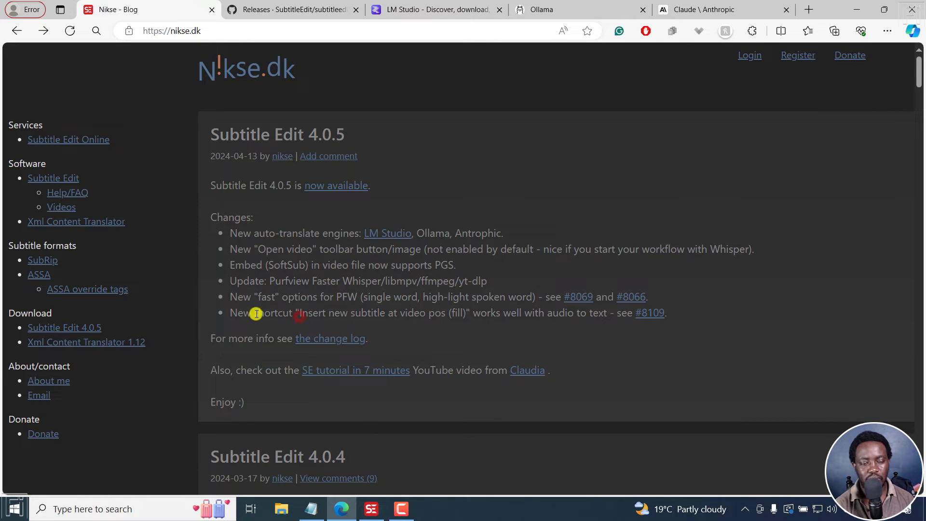
pyautogui.moveTo(254, 313); pyautogui.dragTo(593, 312)
pyautogui.click(509, 314)
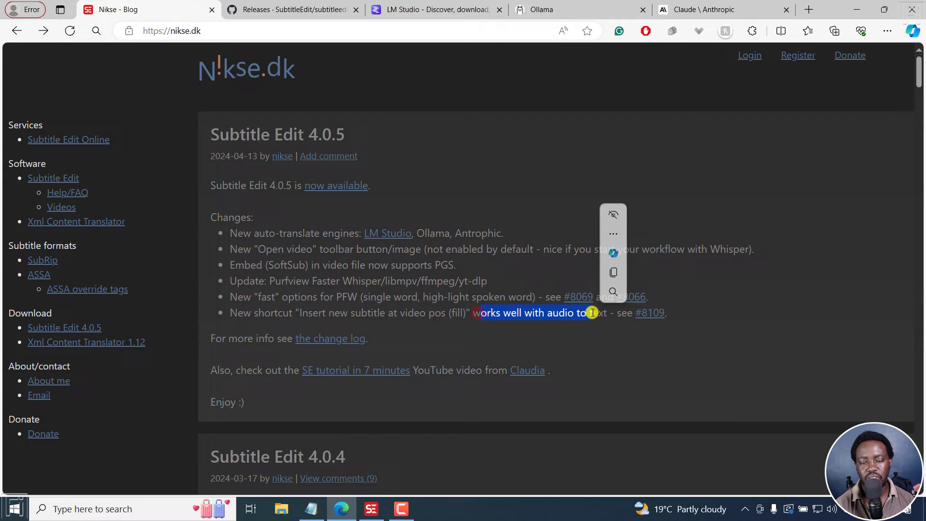
pyautogui.click(652, 313)
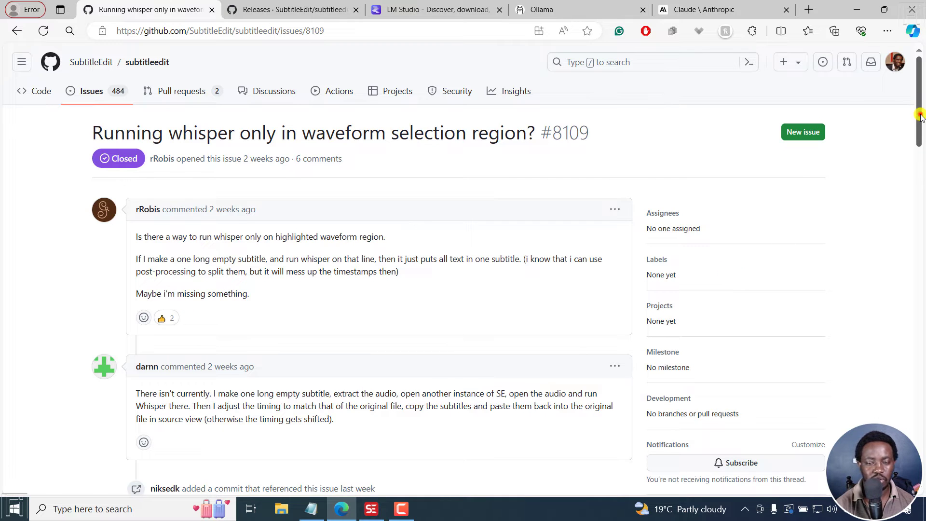
# Read through issue #8109 for the new insert-subtitle shortcut, the Whisper shortcut setup and the waveform context menu item
pyautogui.scroll(-6, 922, 146)
pyautogui.scroll(-1, 921, 193)
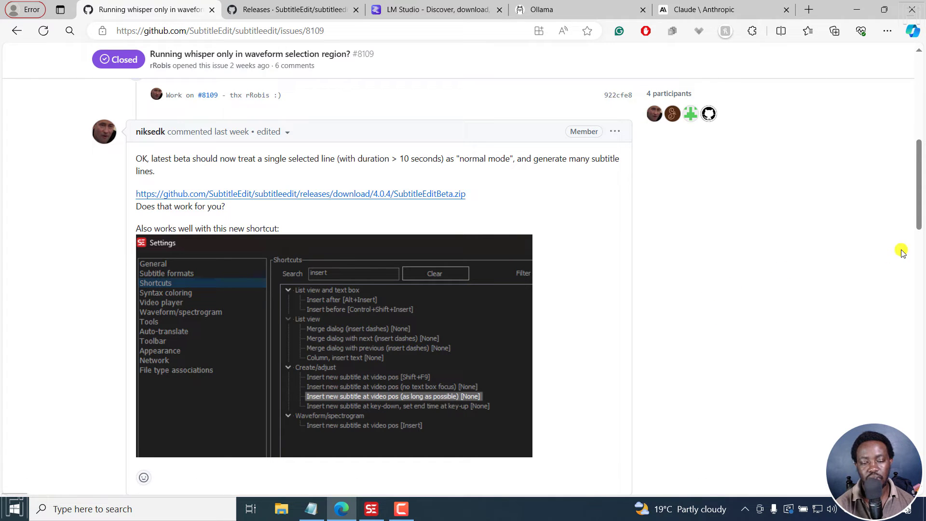
pyautogui.moveTo(919, 186); pyautogui.dragTo(920, 263)
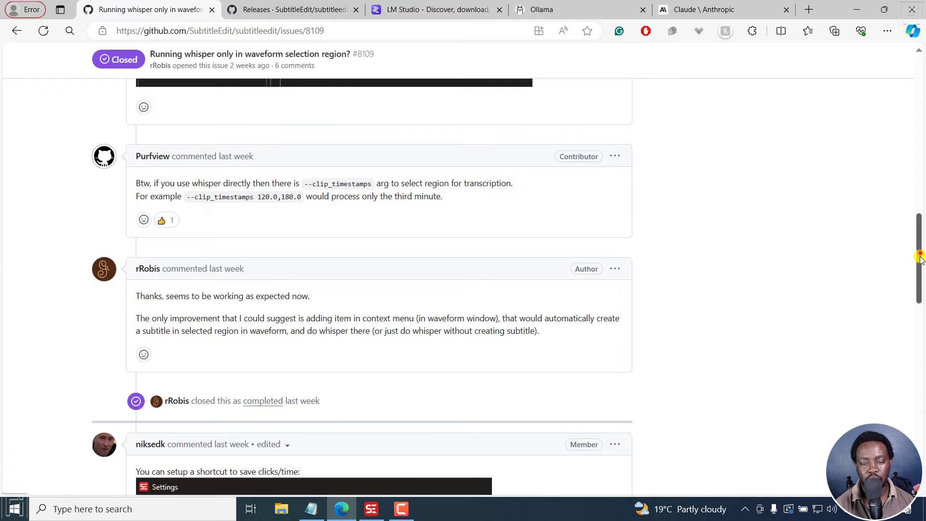
pyautogui.scroll(-5, 918, 255)
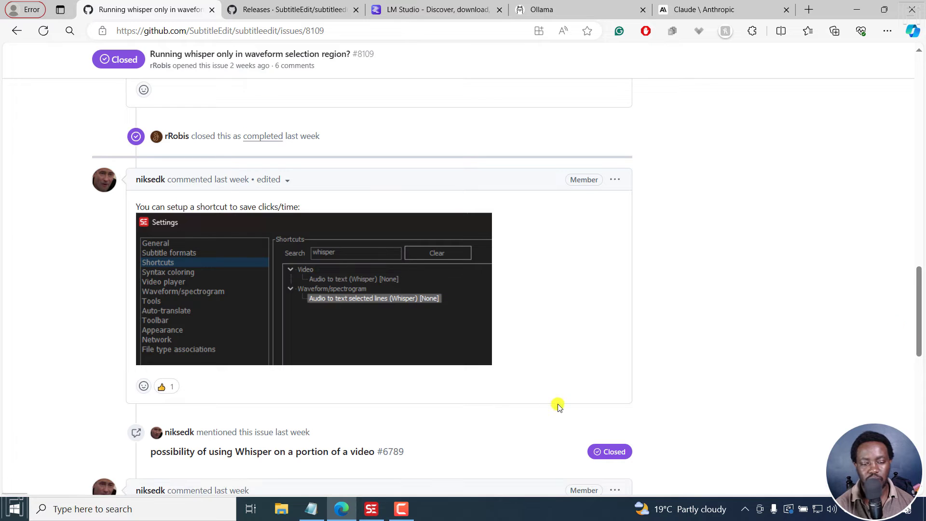
pyautogui.moveTo(317, 459)
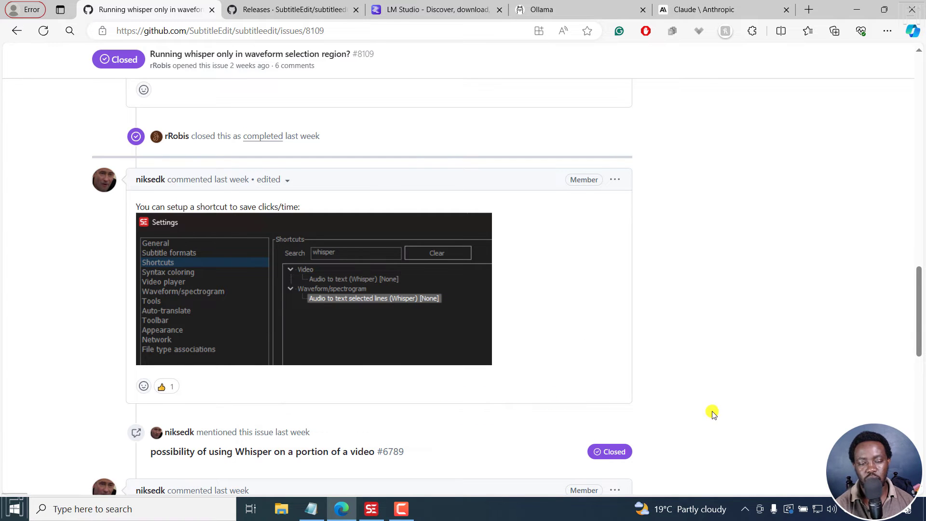
pyautogui.moveTo(918, 312); pyautogui.dragTo(910, 372)
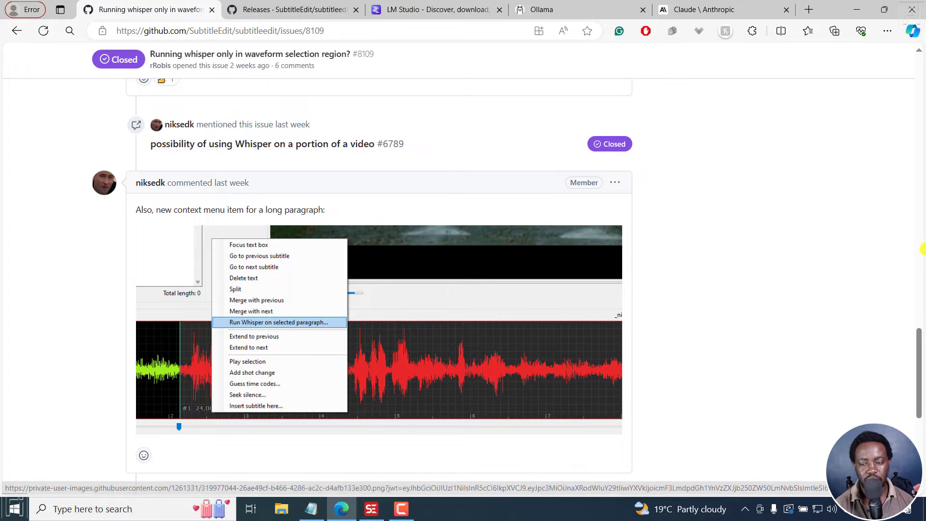
pyautogui.moveTo(917, 347); pyautogui.dragTo(920, 388)
pyautogui.scroll(3, 920, 388)
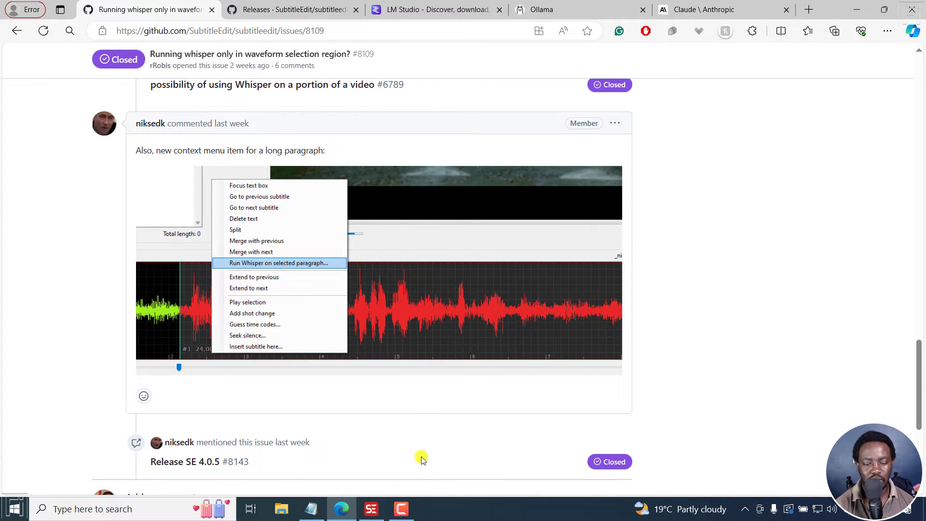
# Switch to Subtitle Edit and download the base (142 MB) Whisper model for the audio-to-text engine
pyautogui.click(373, 508)
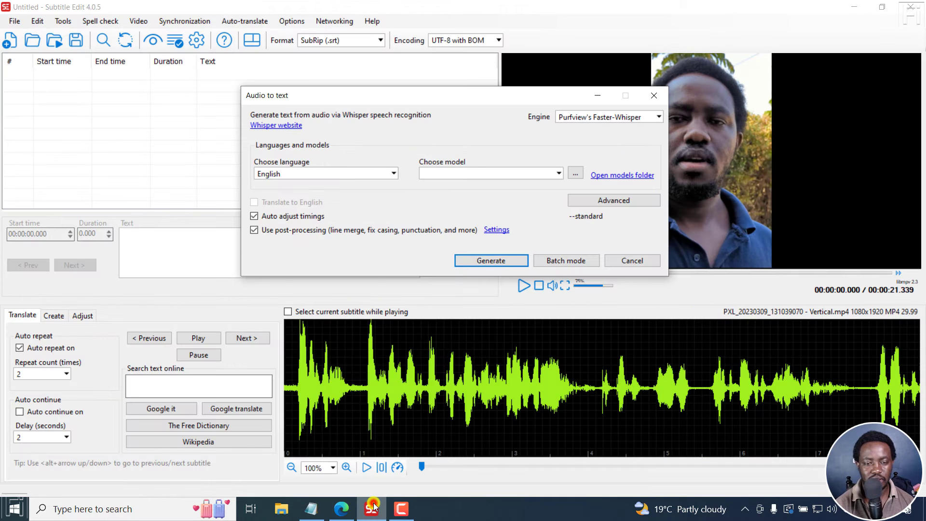
pyautogui.click(576, 173)
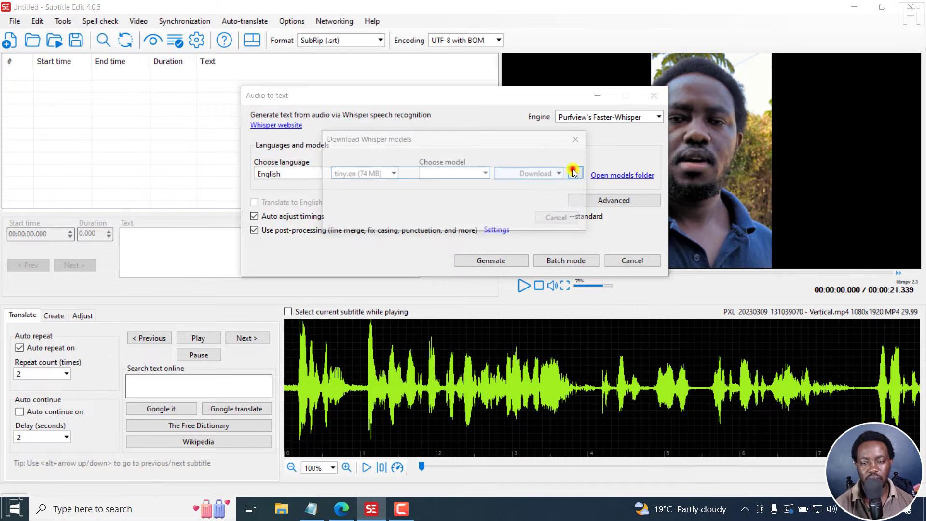
pyautogui.click(481, 176)
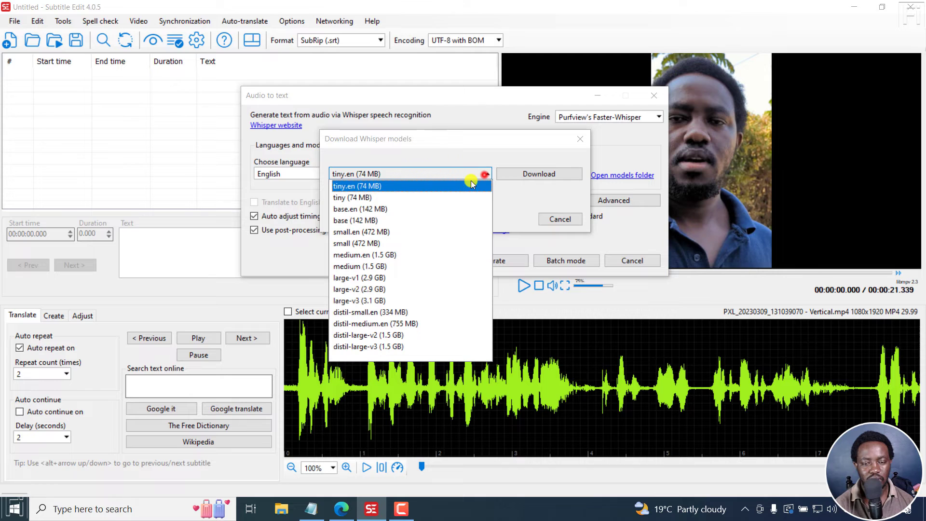
pyautogui.click(355, 222)
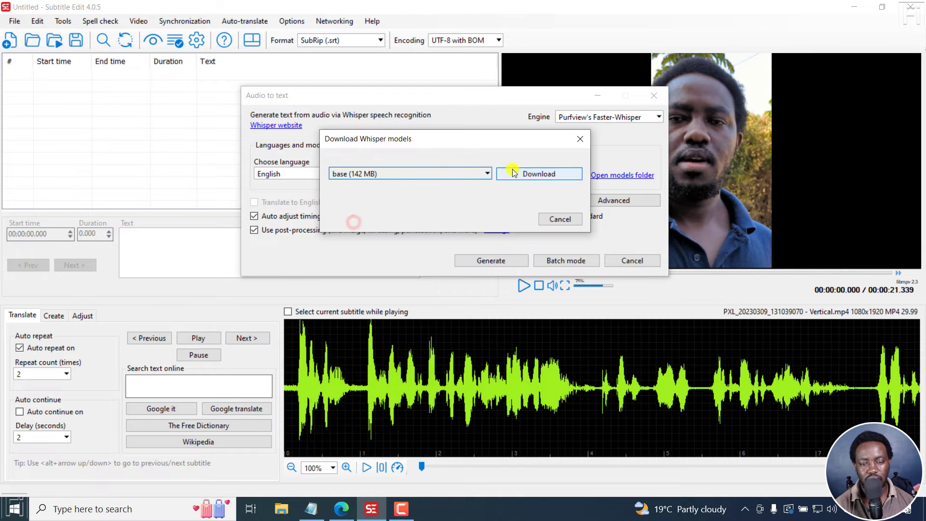
pyautogui.click(534, 174)
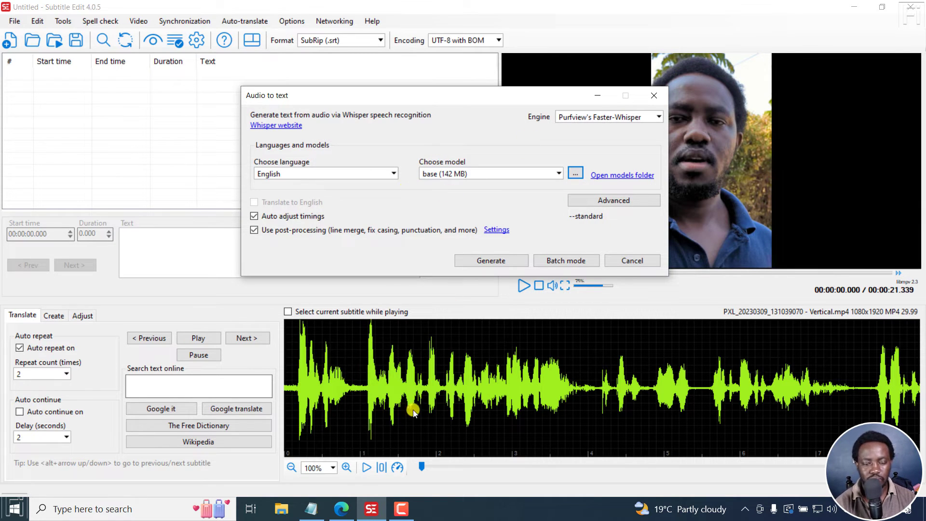
# Switch to the browser, return to the 4.0.5 release notes and highlight the new "fast" options for PFW
pyautogui.click(358, 507)
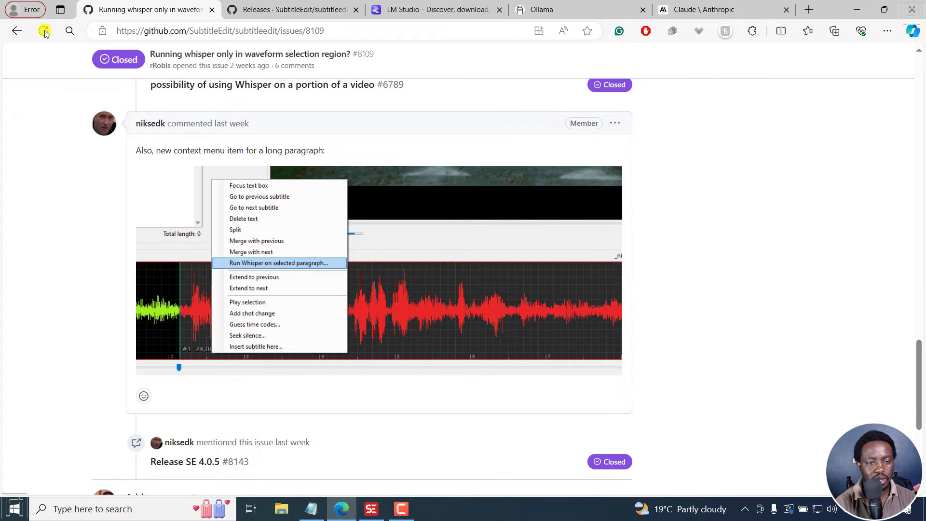
pyautogui.click(11, 32)
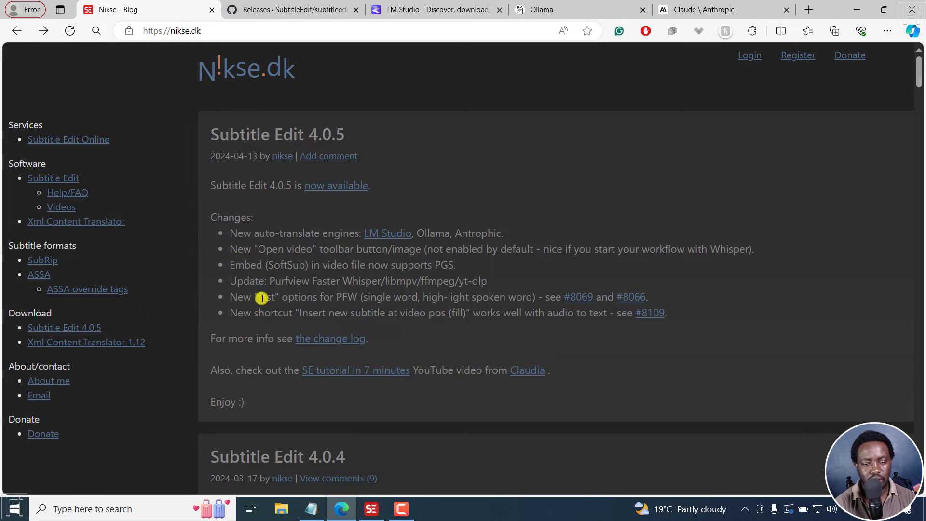
pyautogui.moveTo(365, 296); pyautogui.dragTo(501, 297)
pyautogui.click(423, 296)
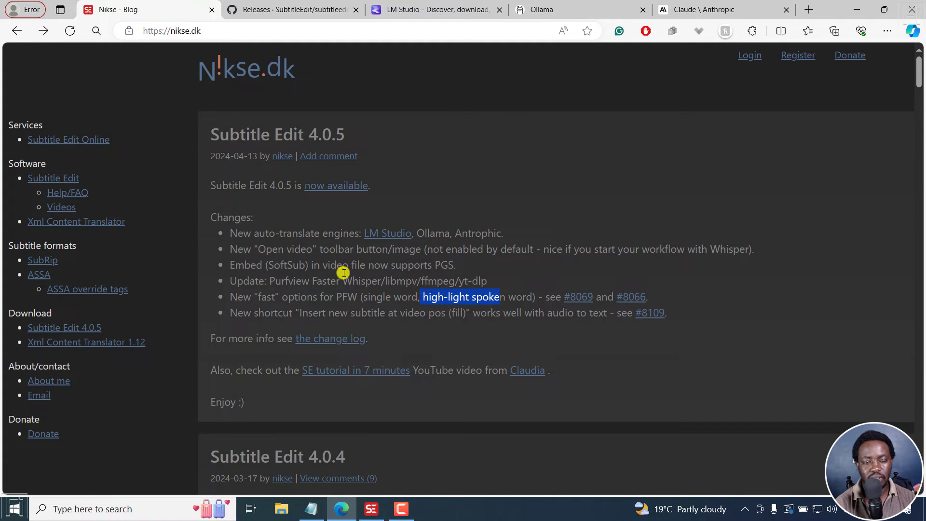
# Switch to Subtitle Edit and apply the Single words preset, --one_word 2, as the extra Faster Whisper parameter
pyautogui.click(377, 514)
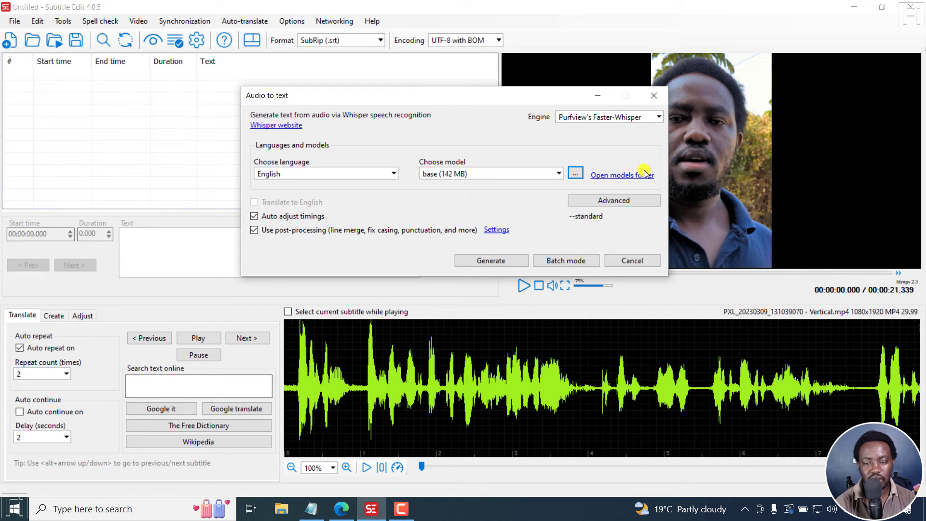
pyautogui.click(609, 201)
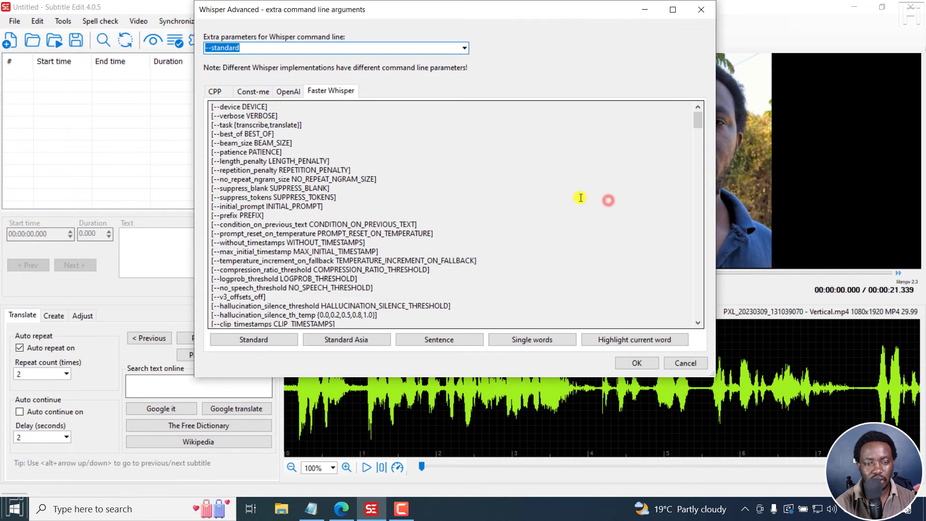
pyautogui.click(338, 93)
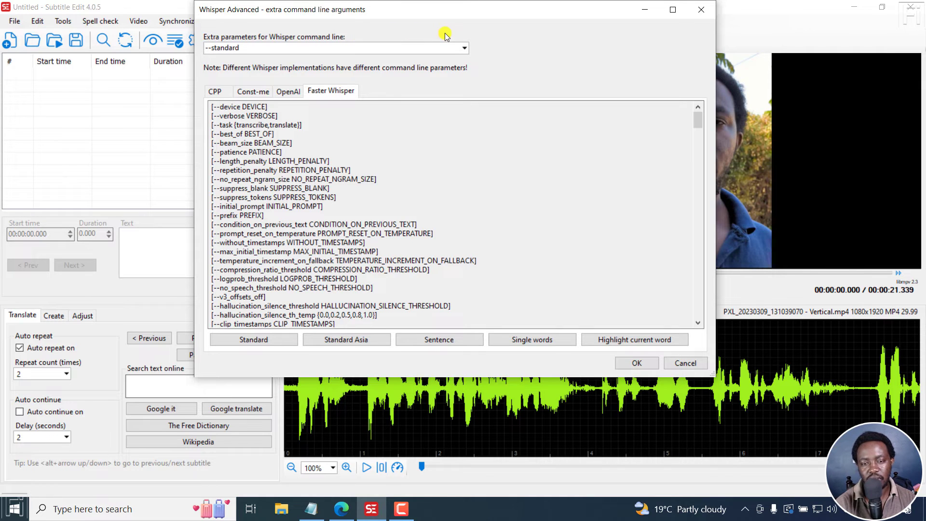
pyautogui.click(459, 49)
pyautogui.press('Home')
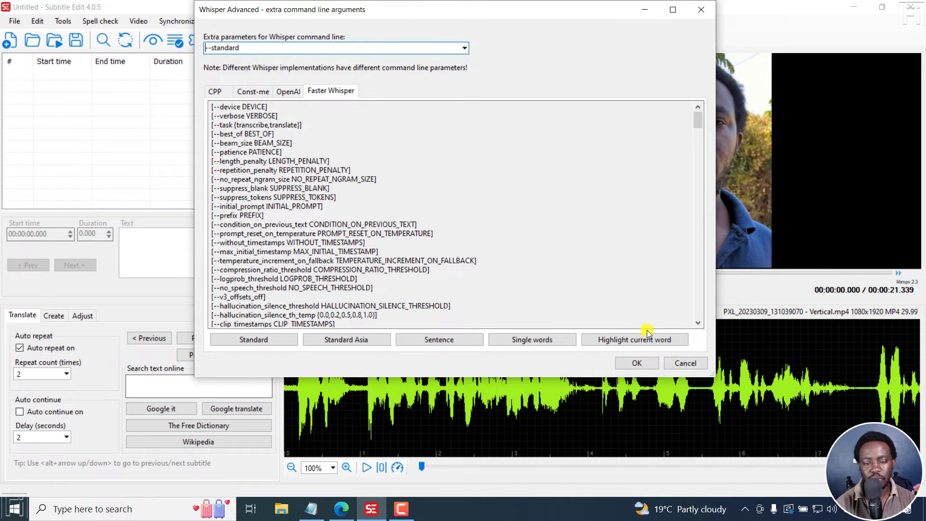
pyautogui.click(528, 340)
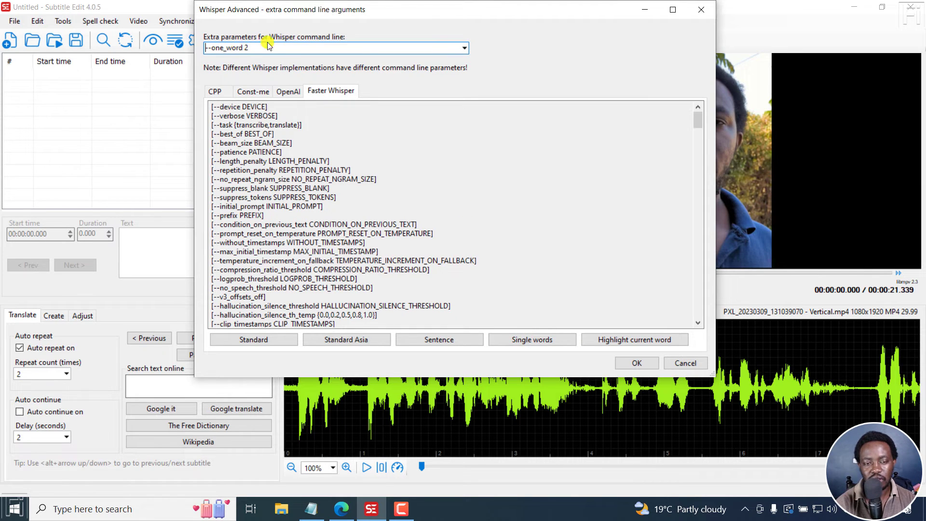
pyautogui.moveTo(702, 124)
pyautogui.mouseDown()
pyautogui.moveTo(697, 202)
pyautogui.moveTo(699, 140)
pyautogui.mouseUp()
pyautogui.click(636, 362)
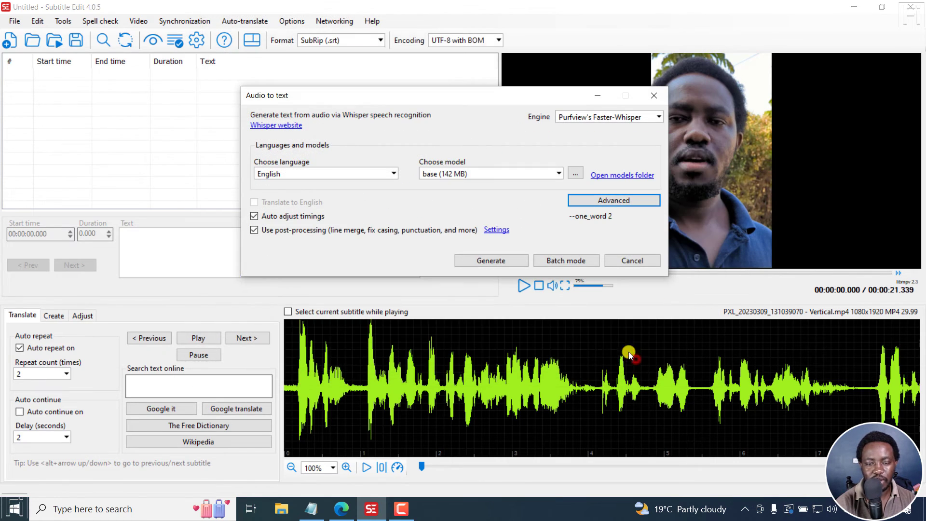
# Generate the single-word subtitles with Whisper and play a few seconds of the video to preview them
pyautogui.click(500, 261)
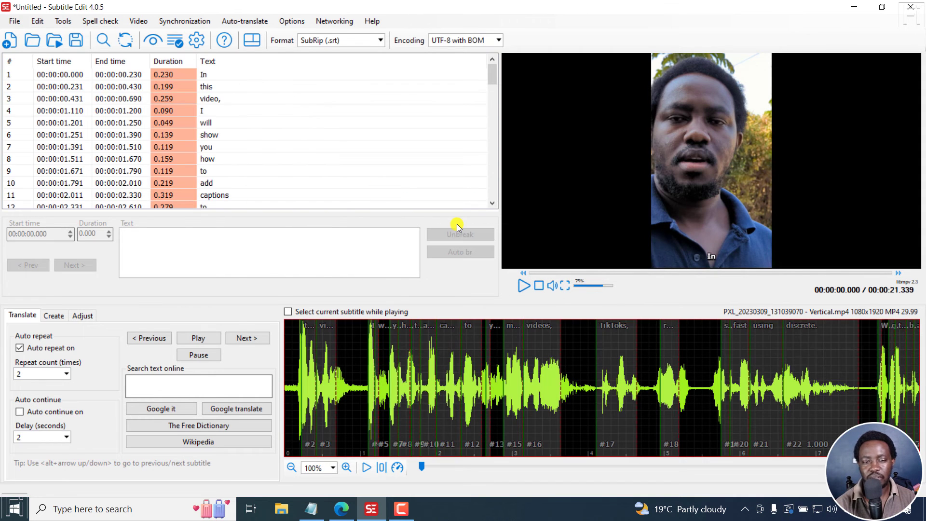
pyautogui.click(518, 291)
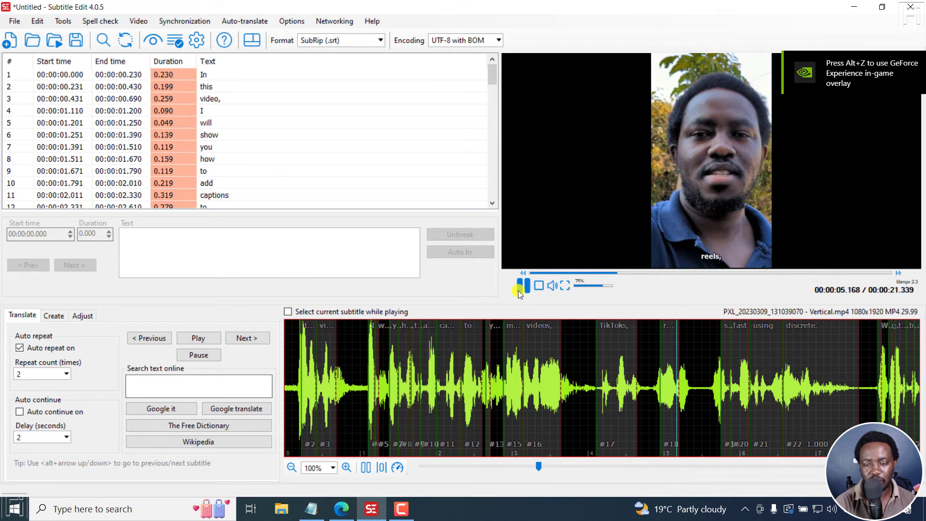
pyautogui.click(518, 290)
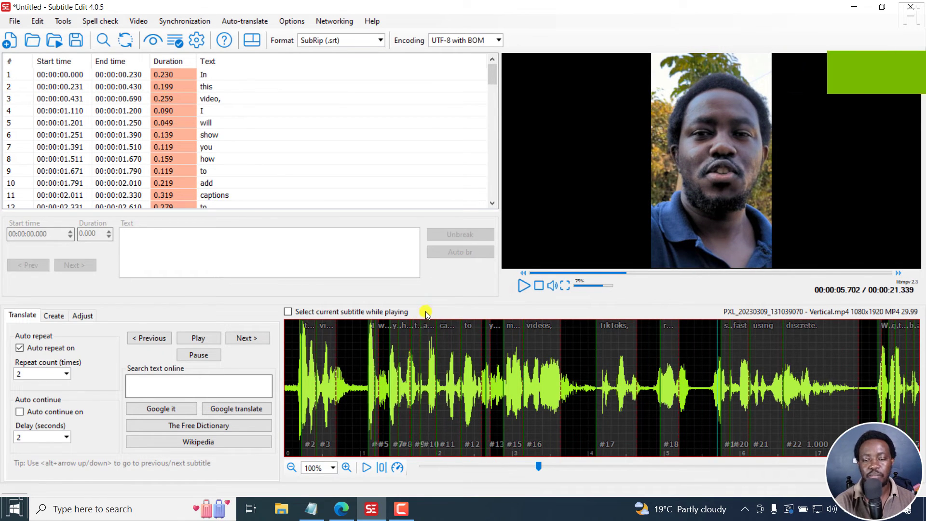
# Move the video to the word "how", select all subtitle lines and convert the format to Advanced Sub Station Alpha (.ass)
pyautogui.click(403, 333)
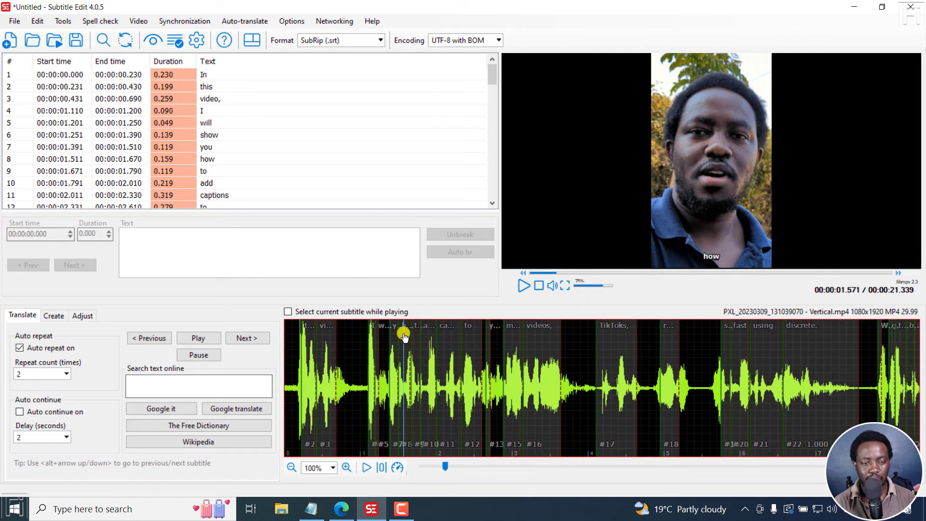
pyautogui.click(270, 127)
pyautogui.hotkey('ctrl', 'a')
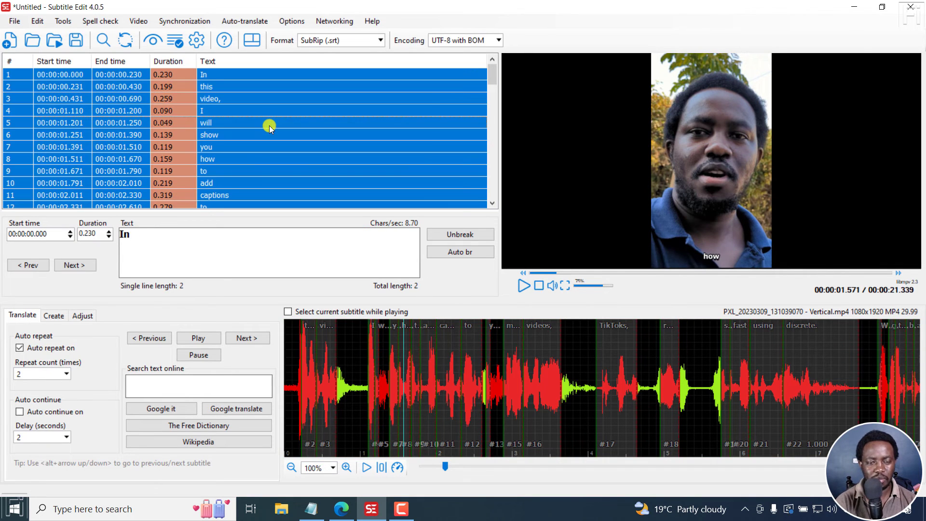
pyautogui.click(380, 40)
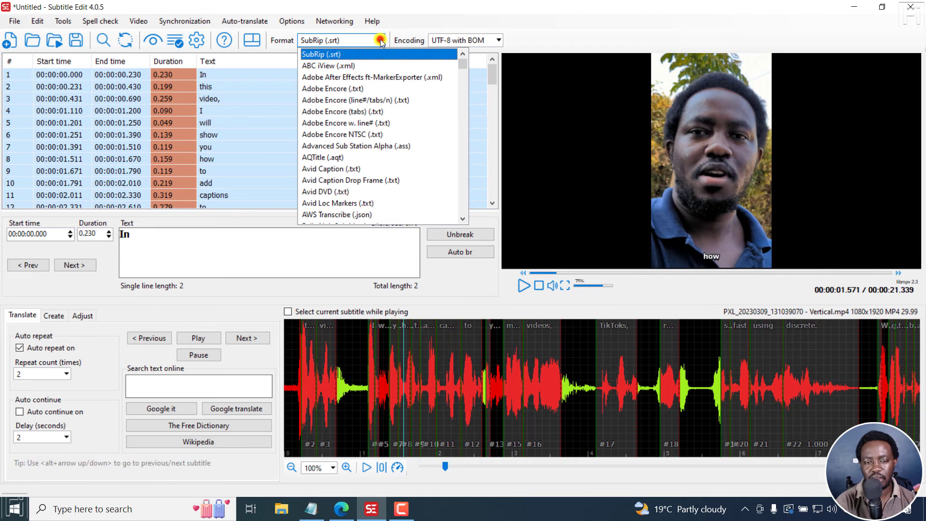
pyautogui.click(352, 145)
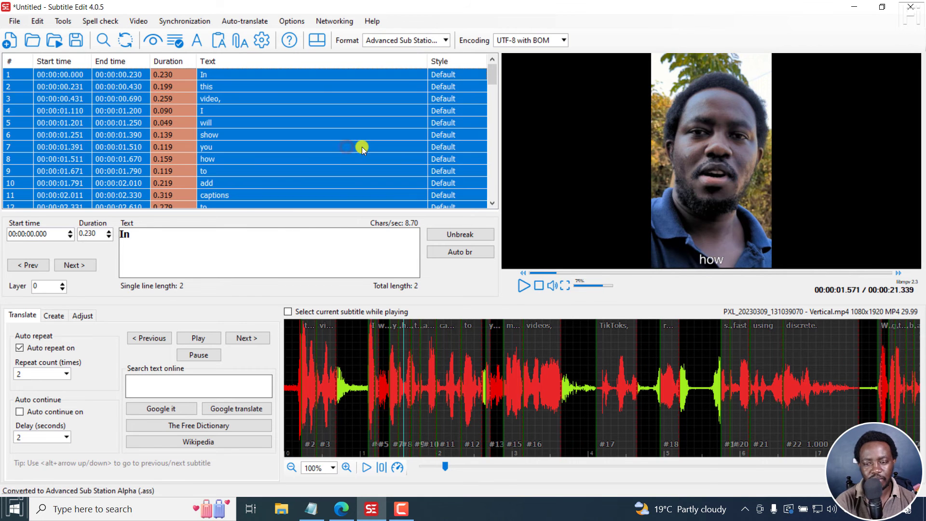
# Give the Default style centred middle alignment and the Impact font, and apply it with the video in view
pyautogui.click(197, 40)
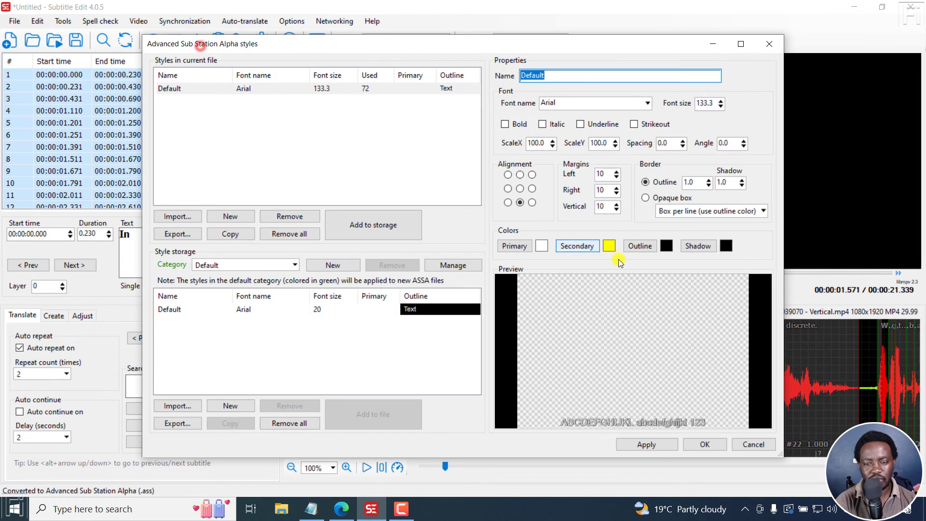
pyautogui.click(520, 188)
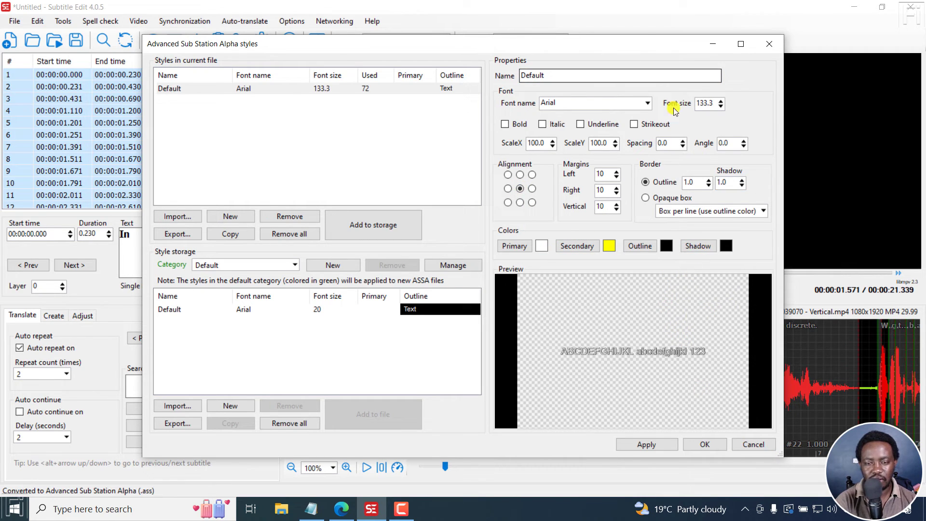
pyautogui.click(648, 103)
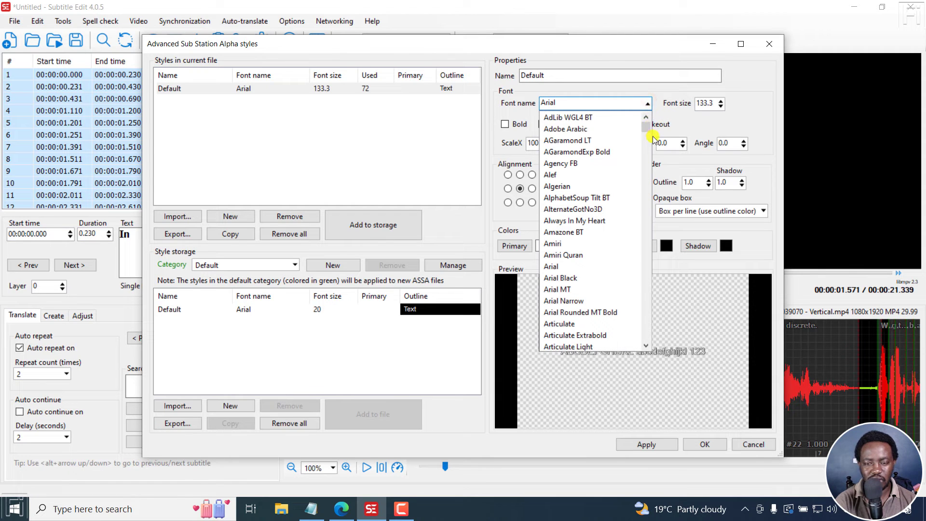
pyautogui.moveTo(648, 128); pyautogui.dragTo(667, 216)
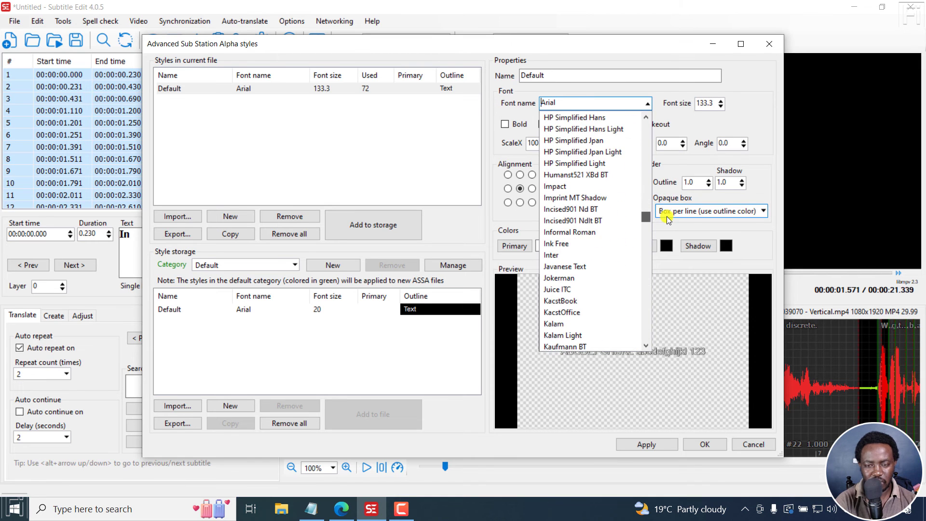
pyautogui.click(557, 185)
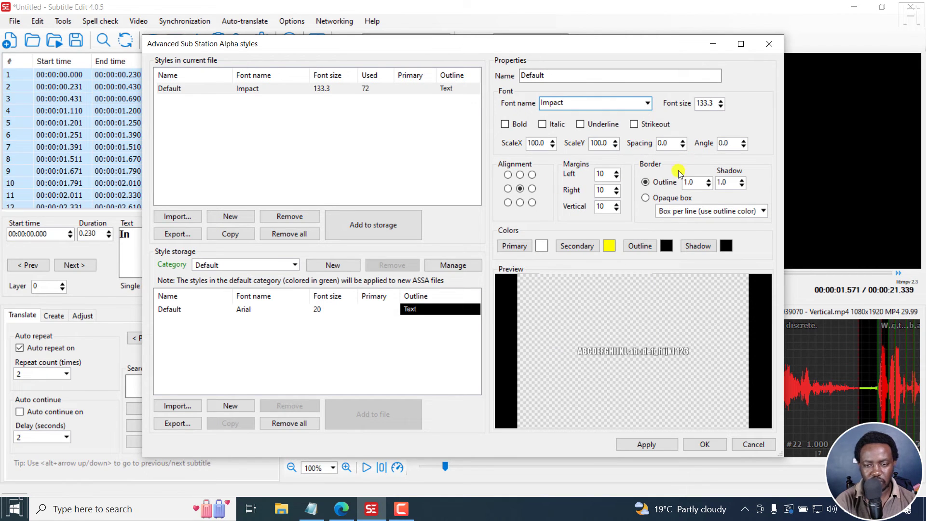
pyautogui.moveTo(523, 46); pyautogui.dragTo(303, 21)
pyautogui.click(418, 421)
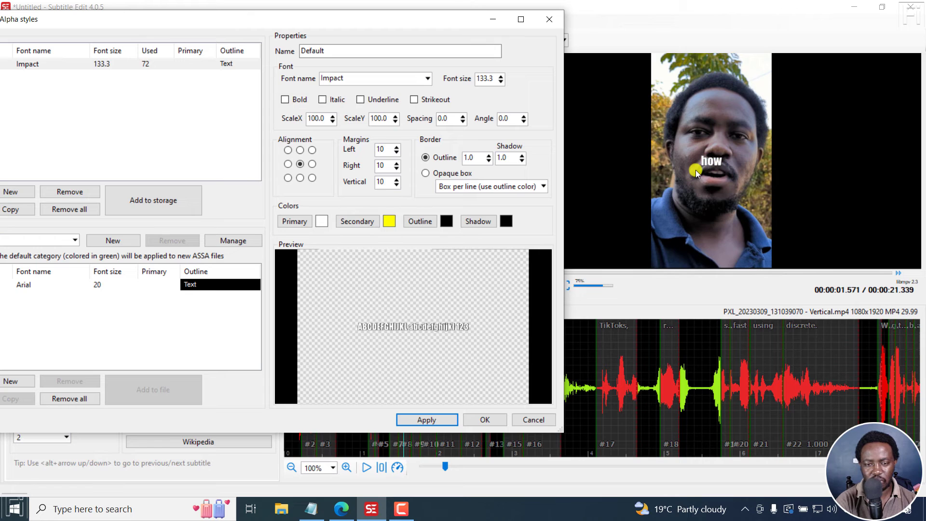
# Increase the Default style's font size to 218.3, accept the style settings and play the video briefly to preview the captions
pyautogui.click(355, 84)
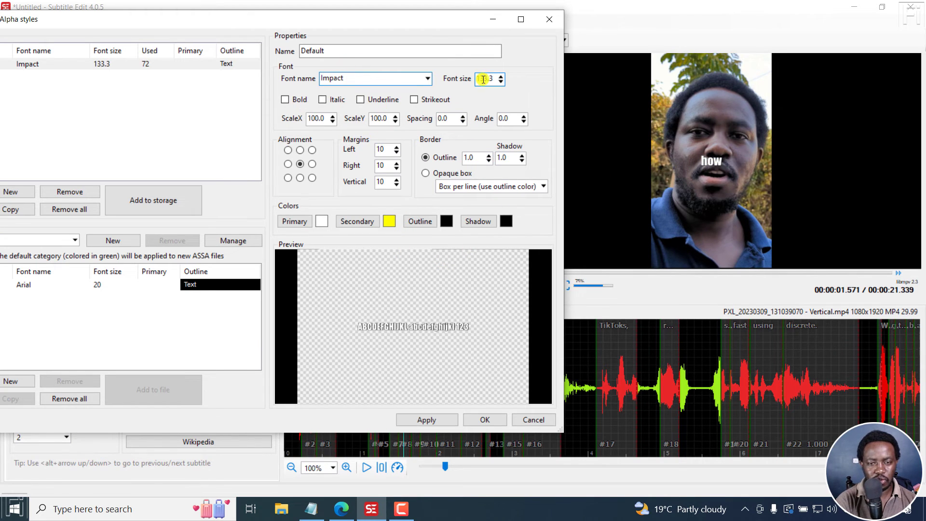
pyautogui.click(500, 76)
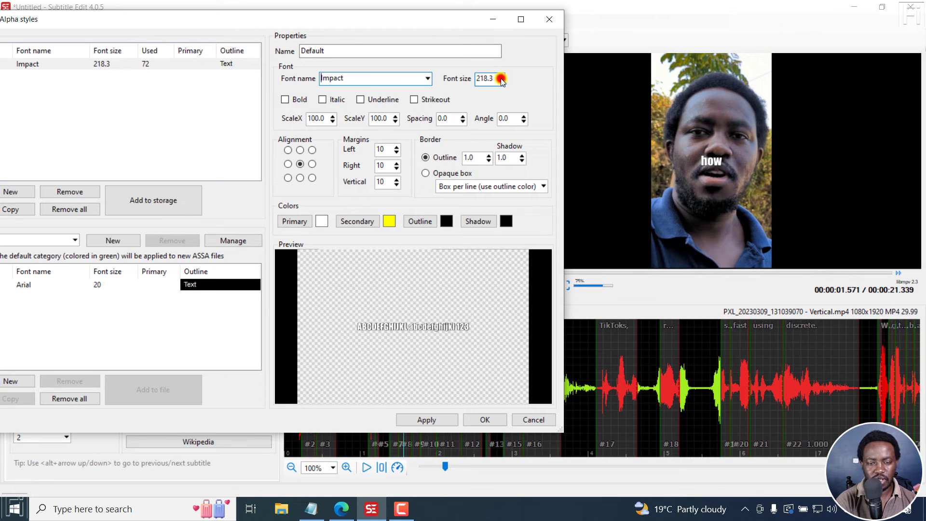
pyautogui.click(418, 421)
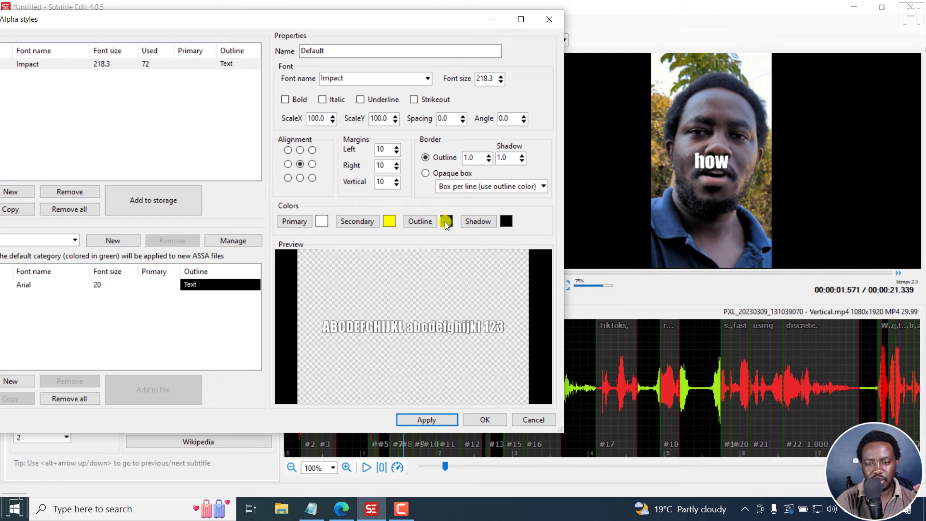
pyautogui.click(483, 420)
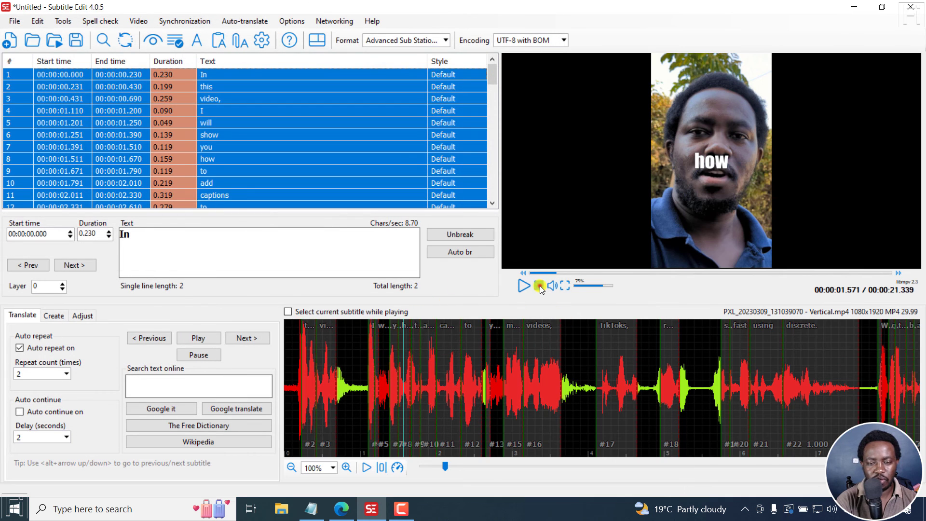
pyautogui.click(539, 286)
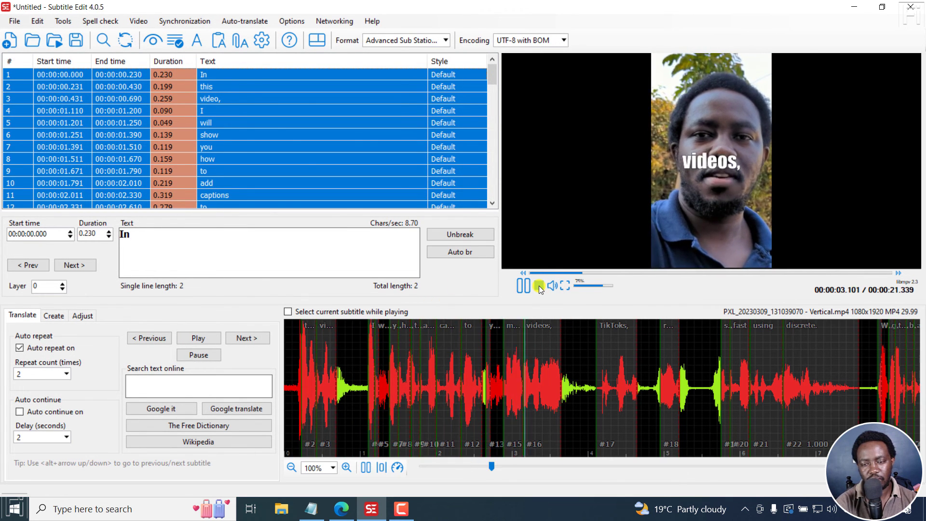
pyautogui.click(539, 285)
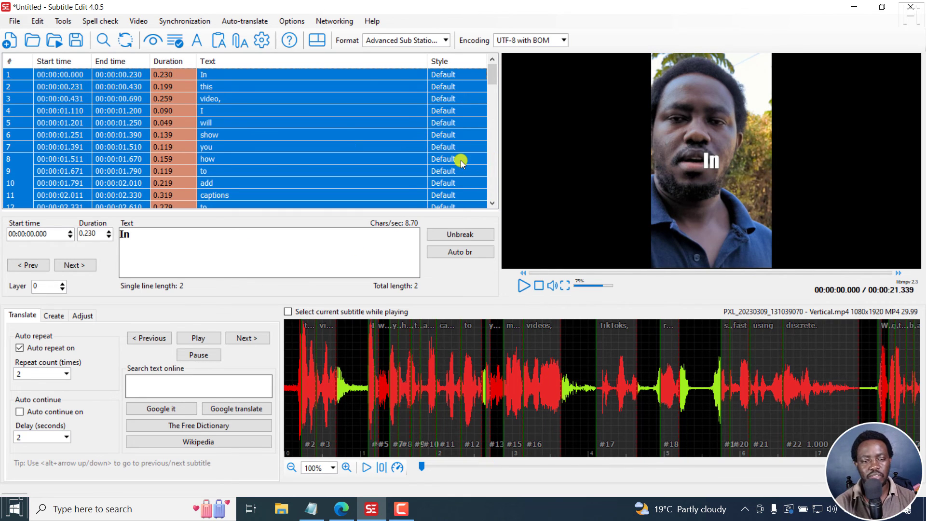
# Apply the "Color from white to red" override tag template to all subtitle lines and play the video to preview the effect
pyautogui.click(210, 76)
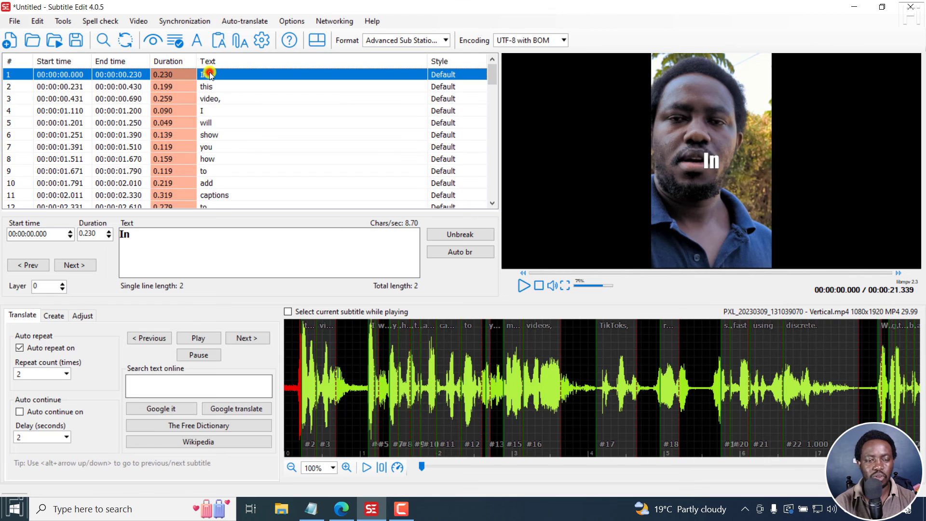
pyautogui.hotkey('ctrl', 'a')
pyautogui.rightClick(255, 91)
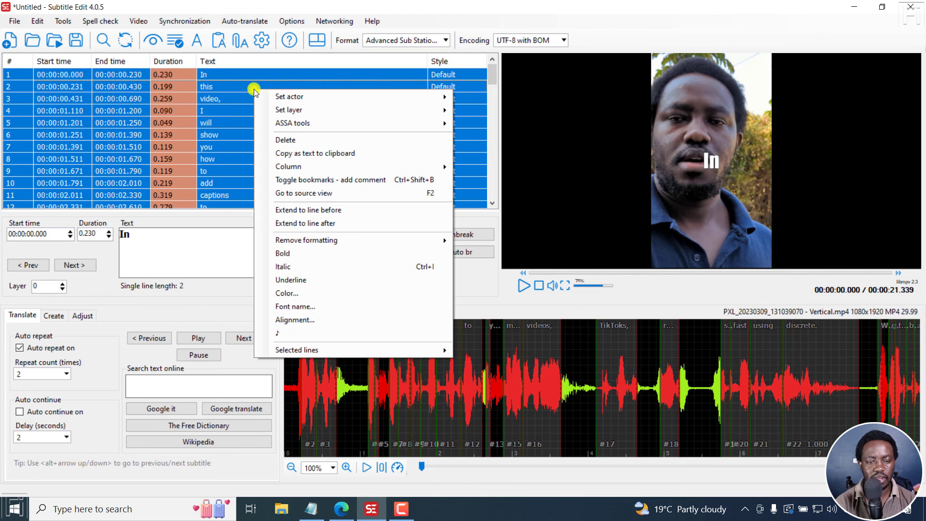
pyautogui.moveTo(304, 125)
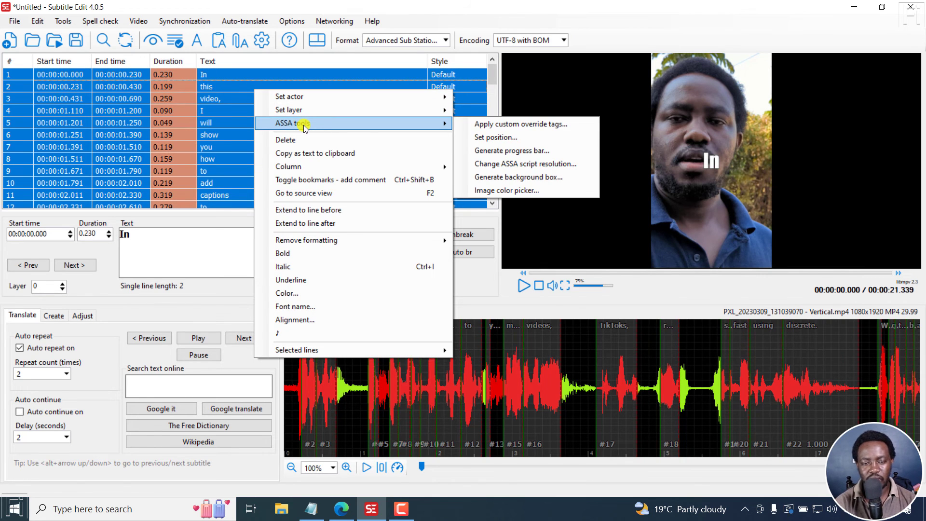
pyautogui.click(503, 125)
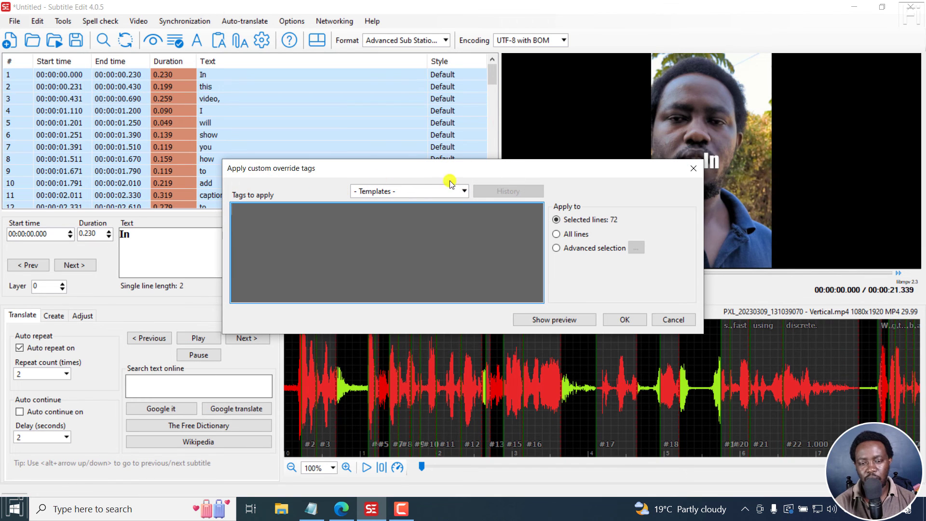
pyautogui.click(463, 191)
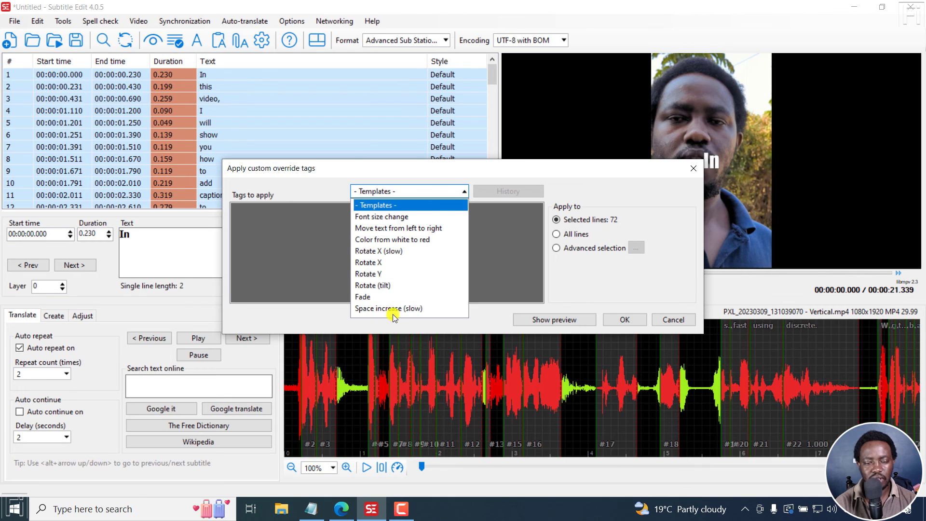
pyautogui.click(368, 240)
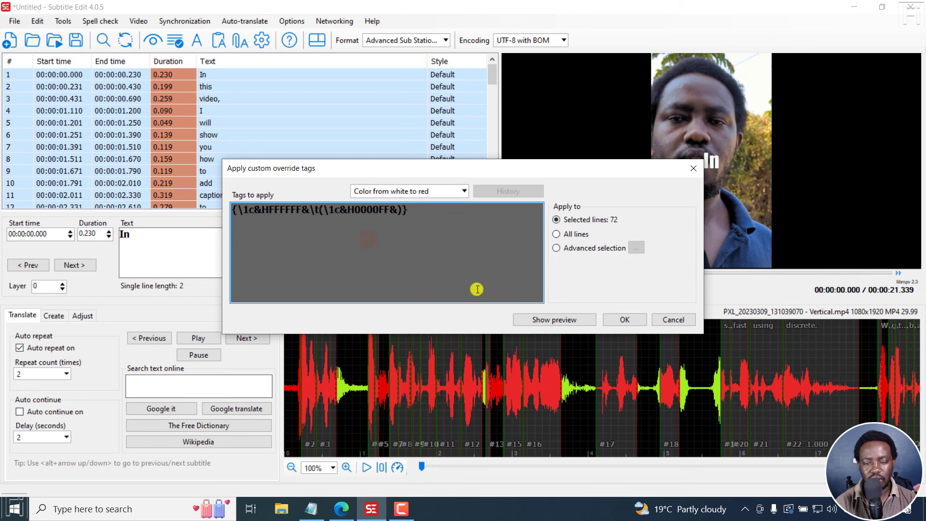
pyautogui.click(536, 320)
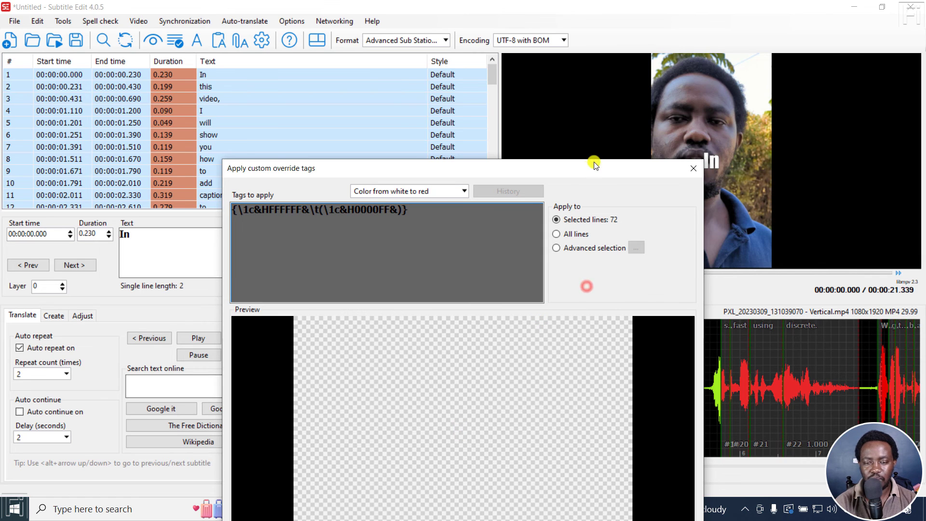
pyautogui.moveTo(585, 169); pyautogui.dragTo(551, 80)
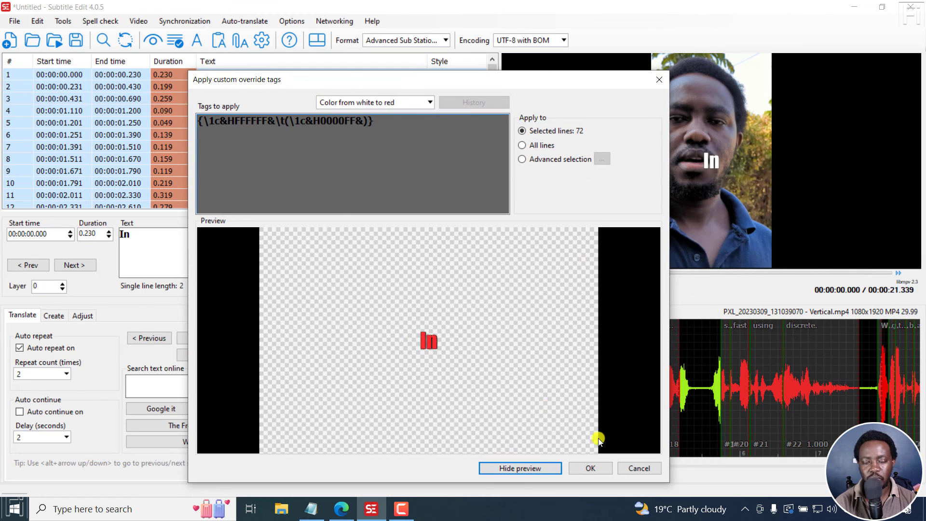
pyautogui.click(587, 468)
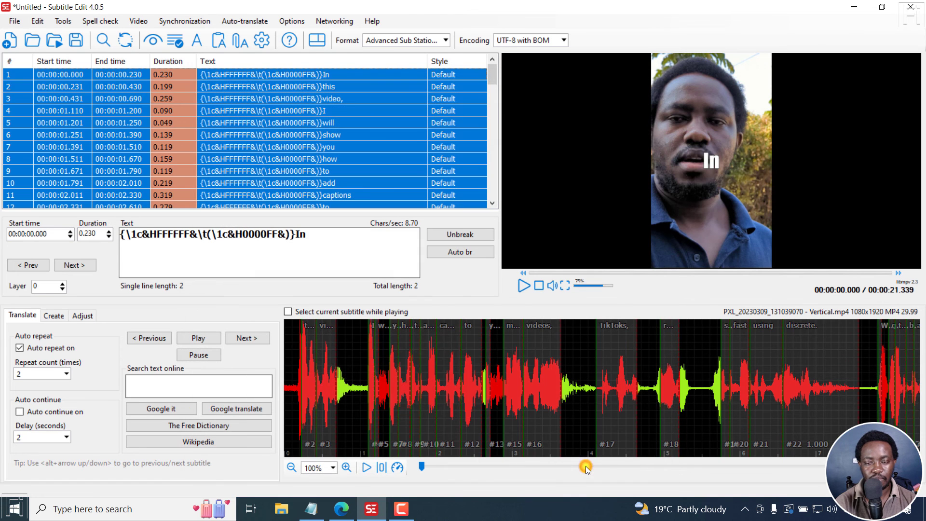
pyautogui.press('space')
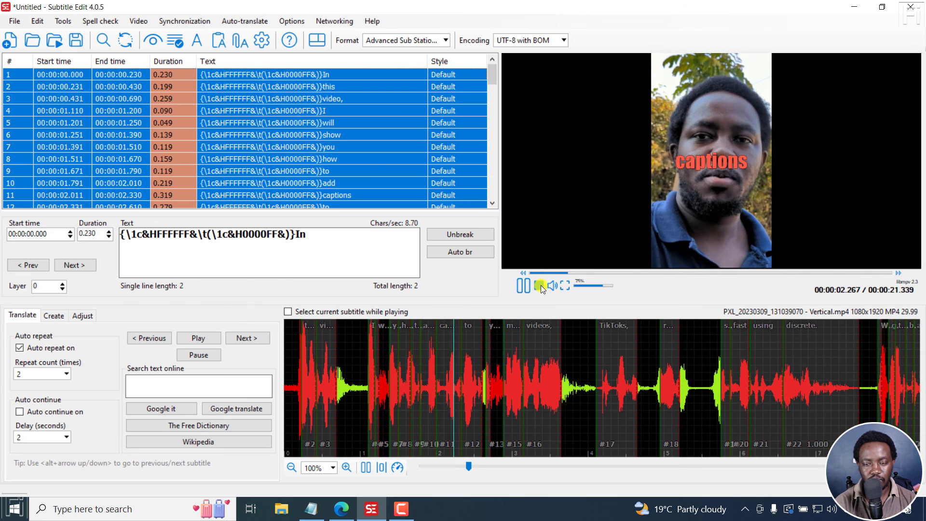
pyautogui.click(540, 285)
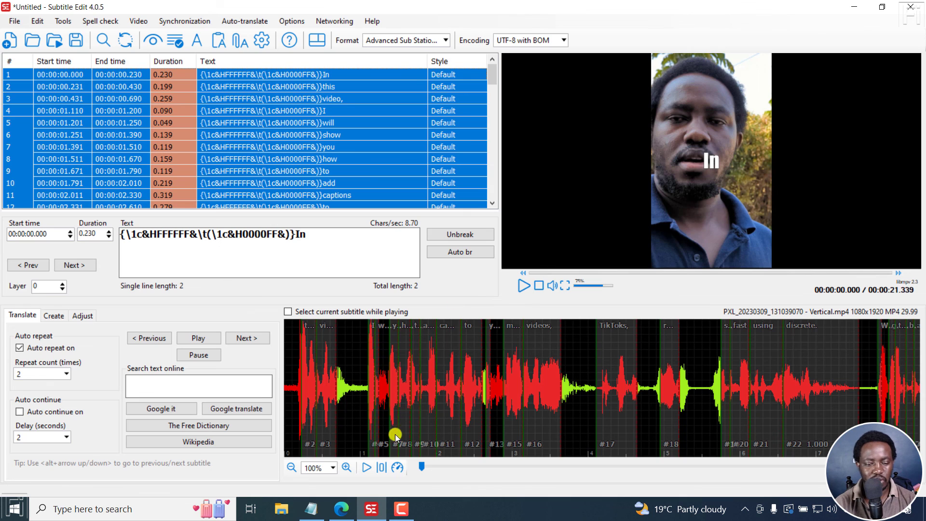
# Switch to the browser and review the high-light spoken word option in the Subtitle Edit 4.0.5 release notes
pyautogui.click(341, 508)
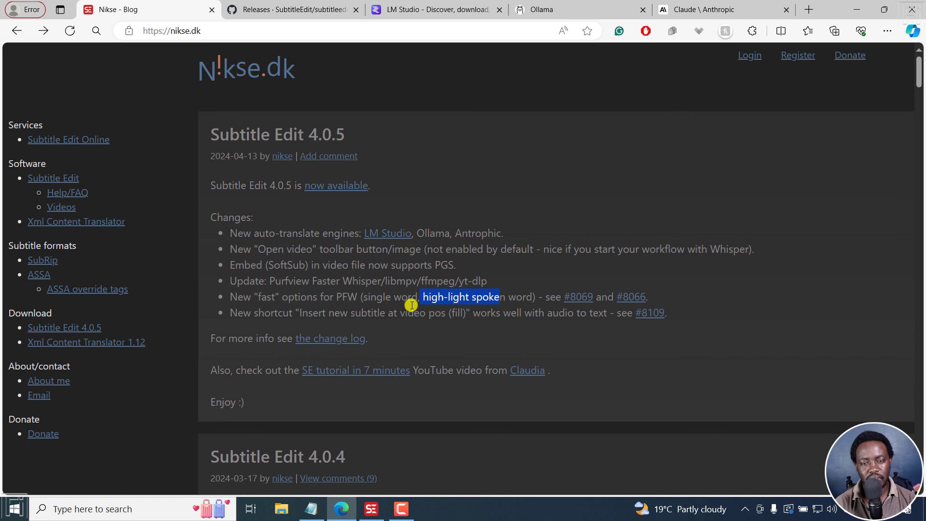